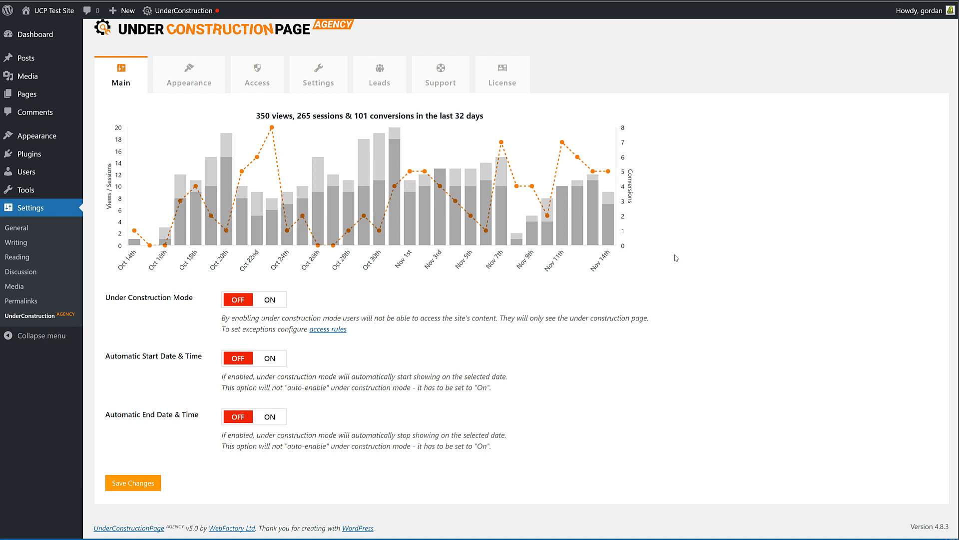
- Turn on Under Construction Mode and check the available HTTP response codes, leaving 200 OK selected
mouse_move(461, 256)
click(238, 300)
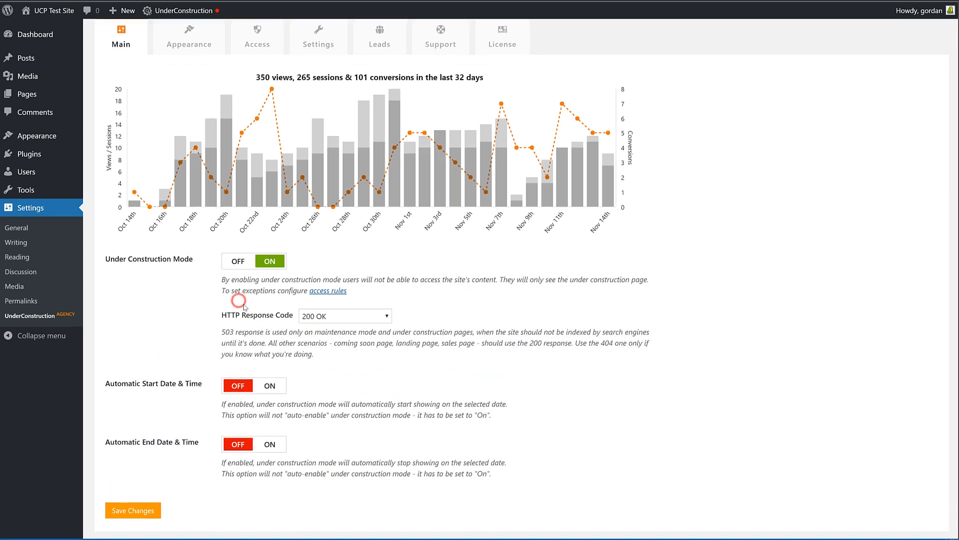
click(348, 316)
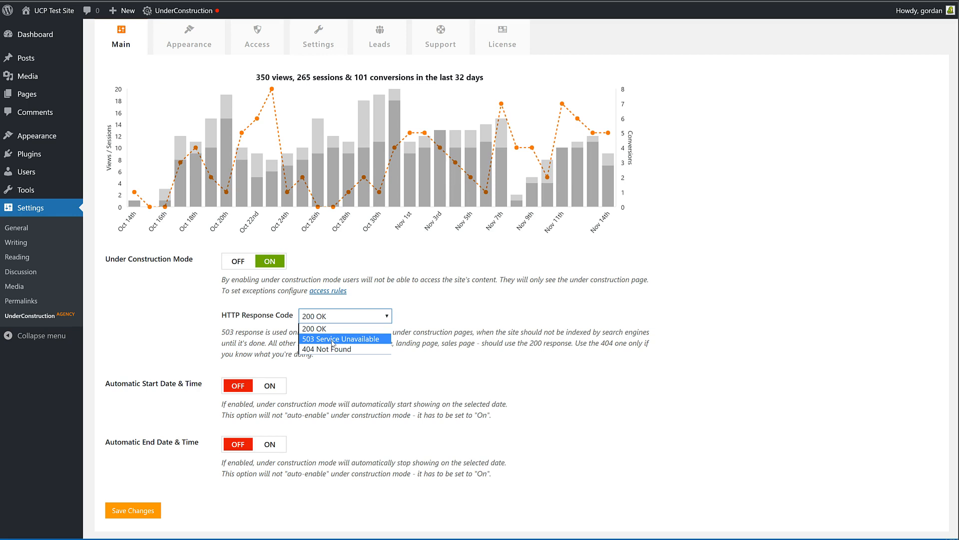
click(467, 341)
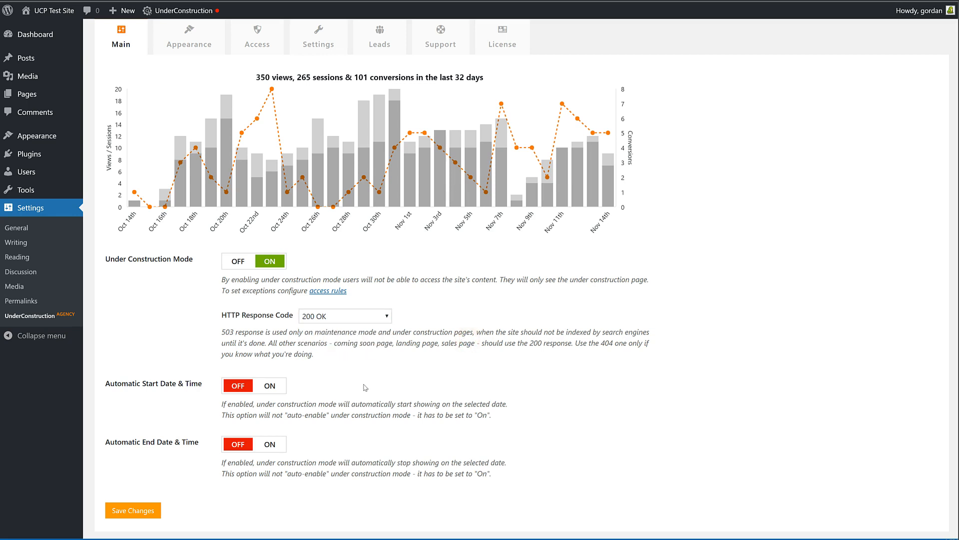
- Try out the Automatic Start and Automatic End Date & Time switches, turning each on and back off
click(237, 384)
click(238, 383)
click(241, 444)
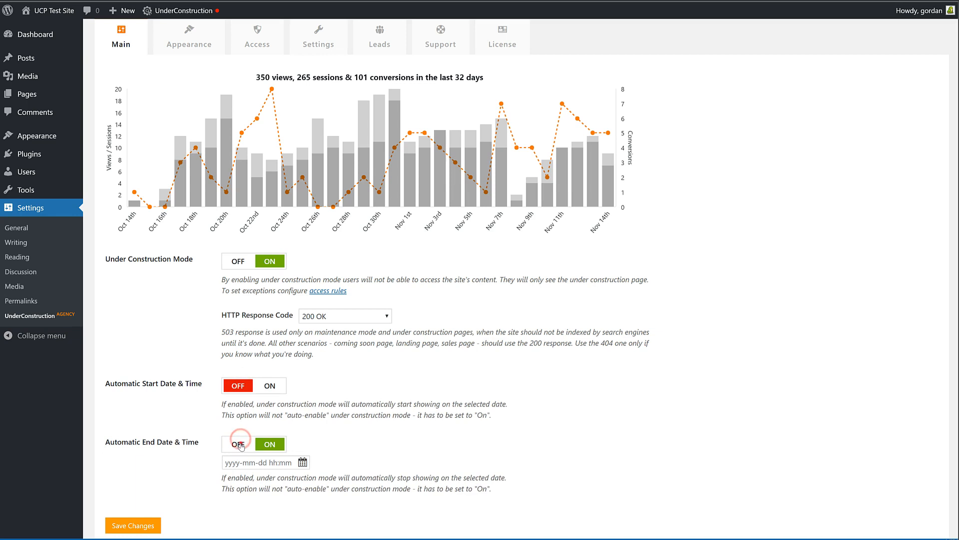
click(238, 444)
- Look at the page templates, then examine the access rules and the whitelisted IP addresses
scroll(167, 437, up, 1)
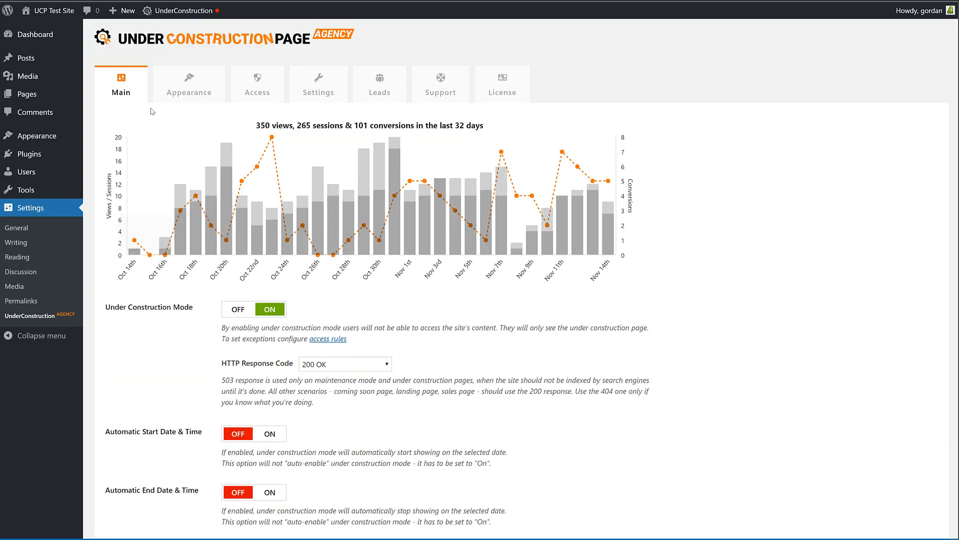
click(190, 77)
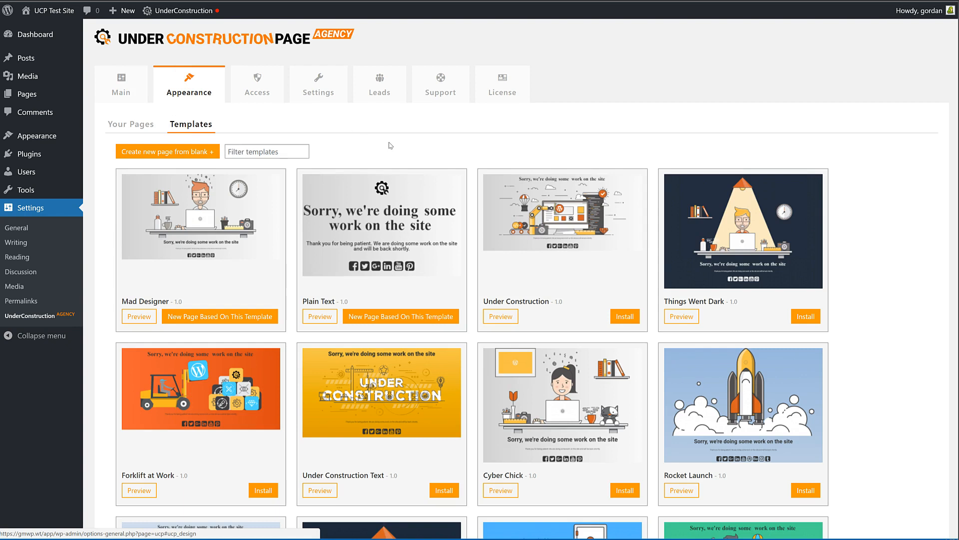
click(257, 90)
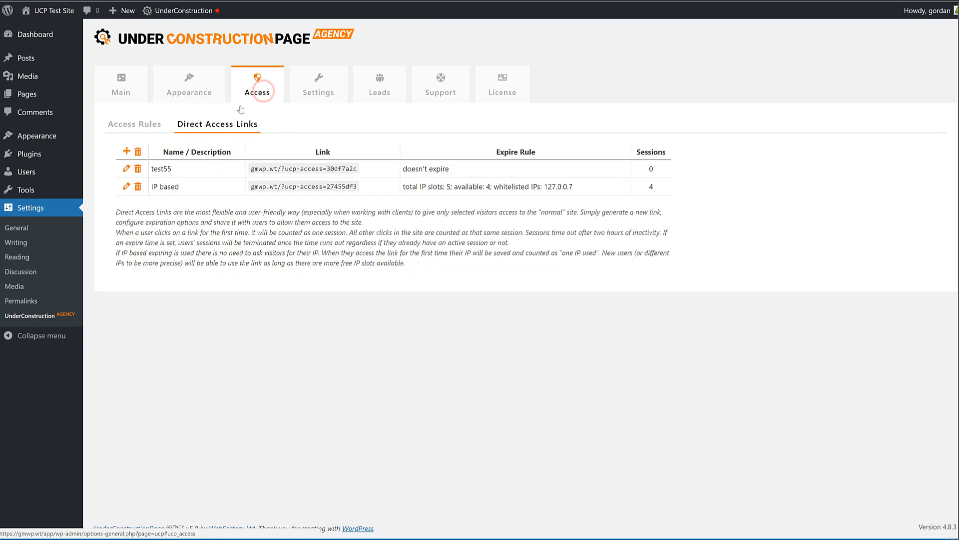
click(150, 127)
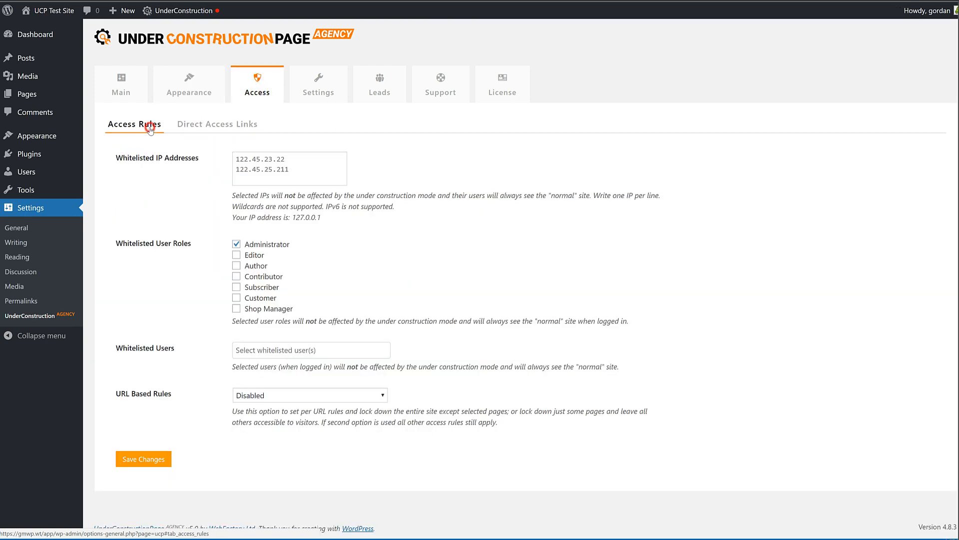
click(321, 173)
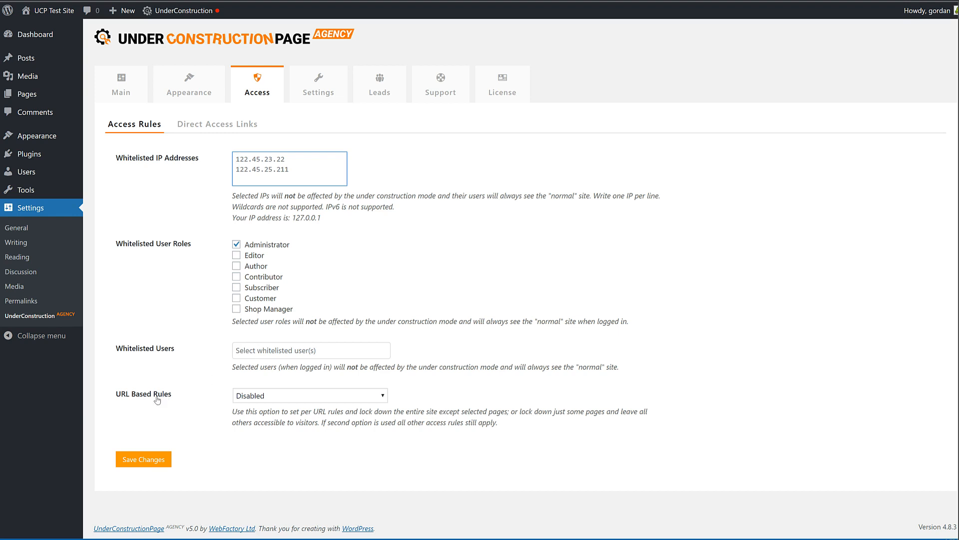
- Set the URL based rules to "ONLY listed URLs CAN BE affected by UCP" with / as the listed URL, and save
click(310, 398)
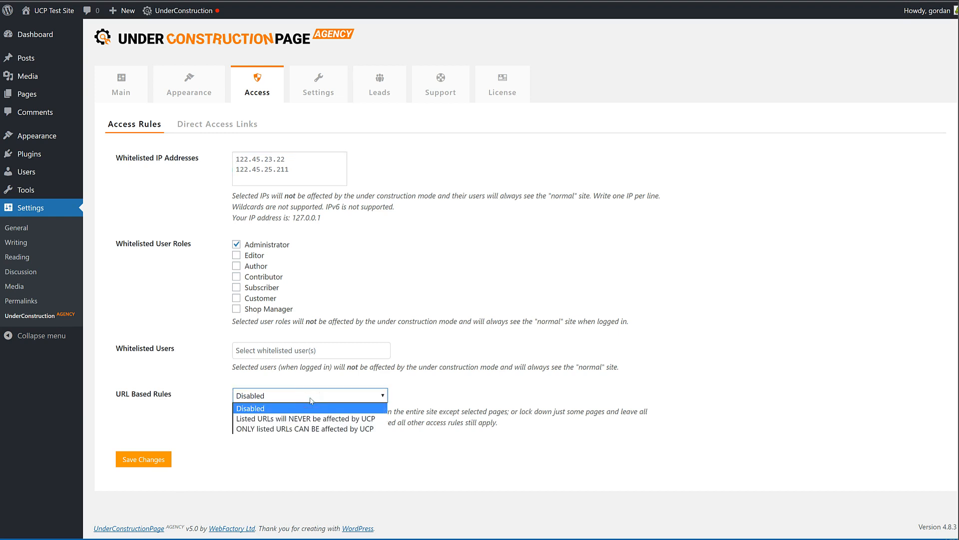
click(295, 429)
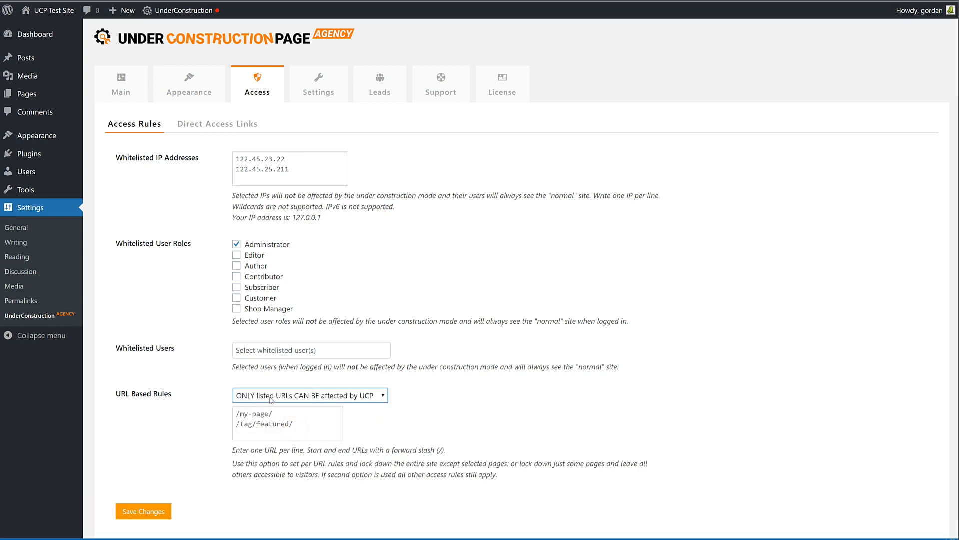
click(320, 424)
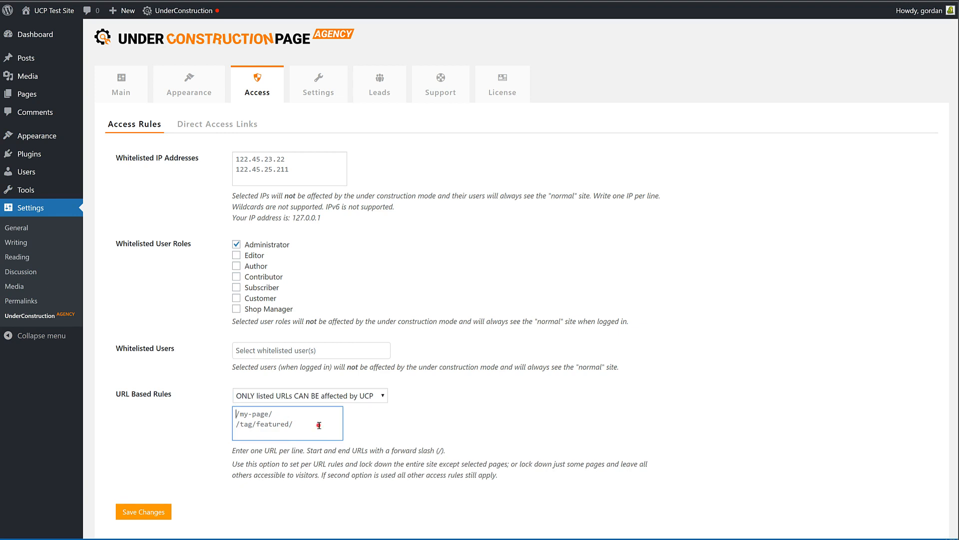
key(ctrl+a)
text(/)
click(139, 514)
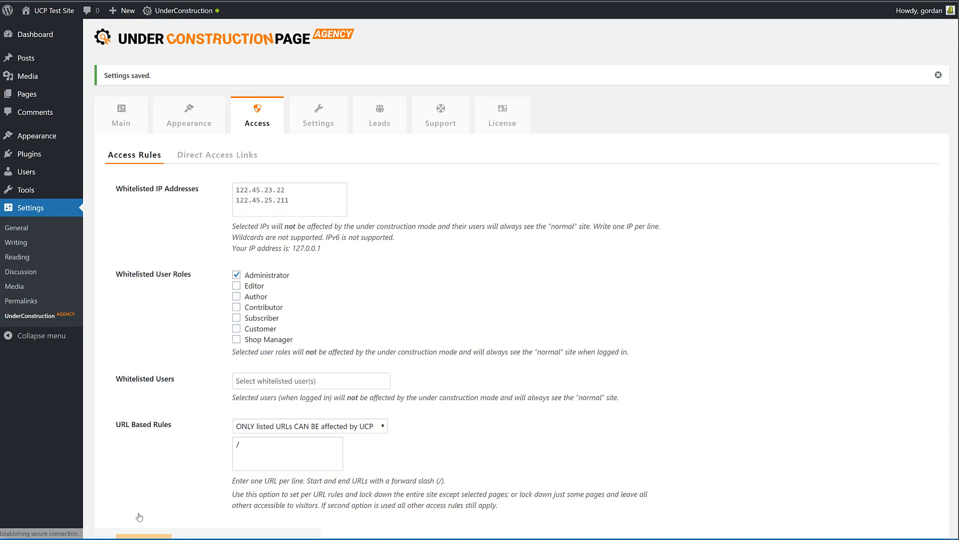
- Switch the URL based rules to "Listed URLs will NEVER be affected by UCP"
scroll(156, 478, down, 1)
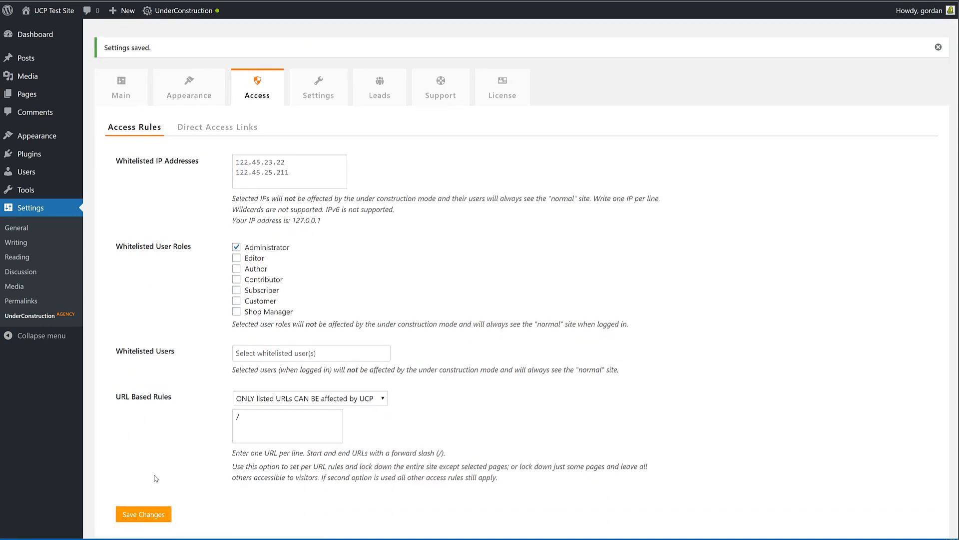
click(307, 378)
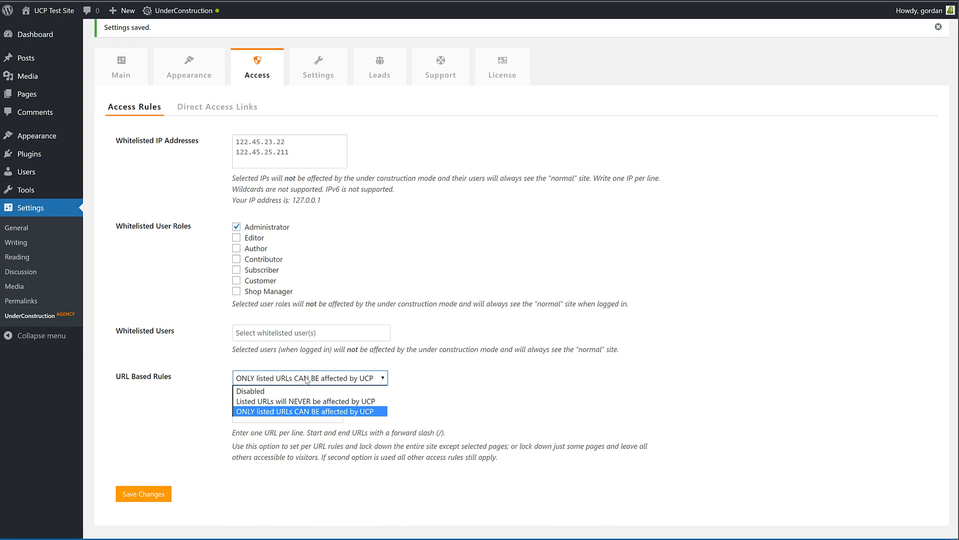
click(305, 404)
click(299, 405)
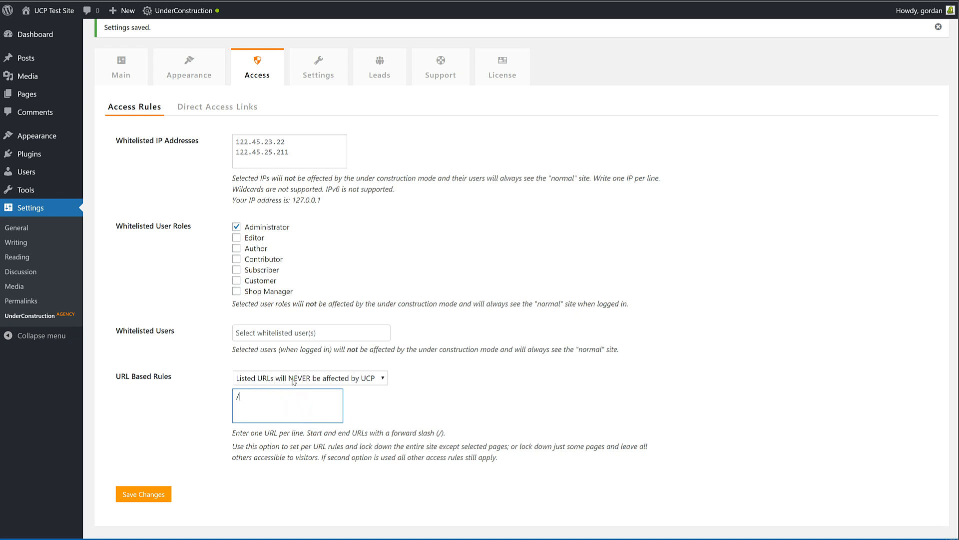
click(417, 382)
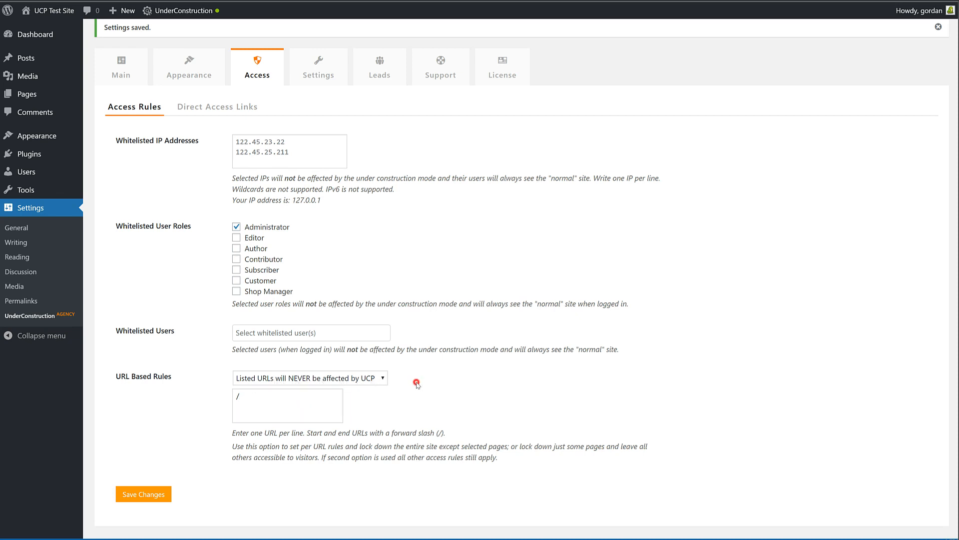
- Start a new direct access link with the name "for my best client"
scroll(414, 382, up, 1)
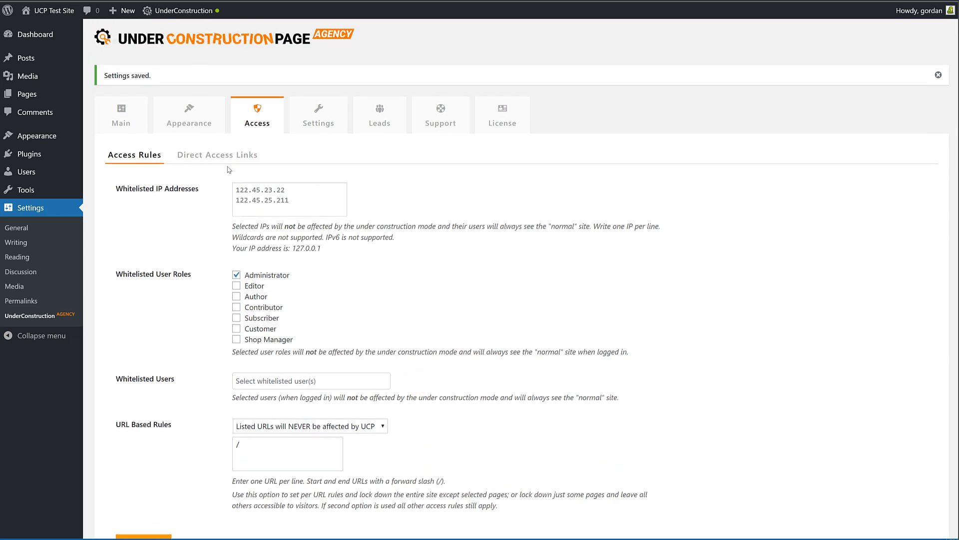
click(210, 151)
click(307, 156)
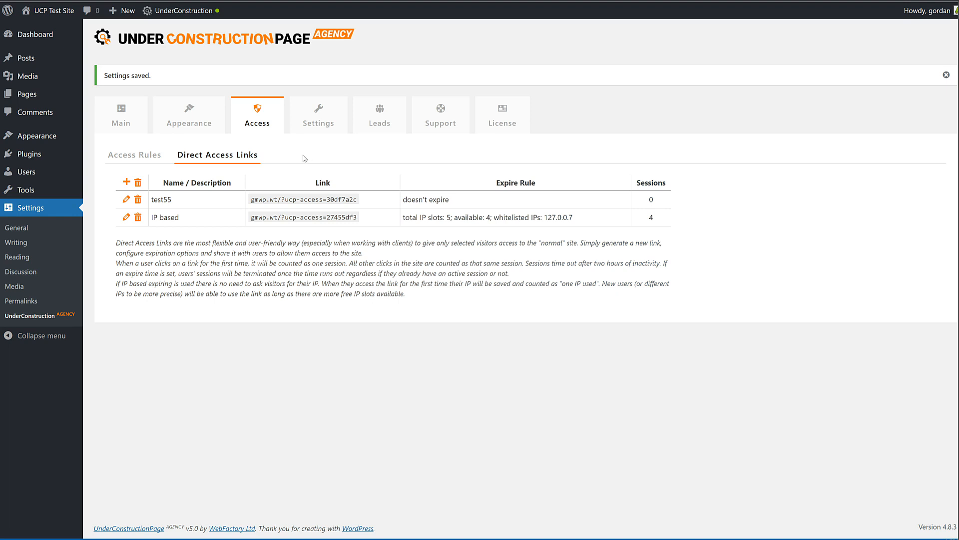
click(126, 183)
click(446, 210)
text(for my best client)
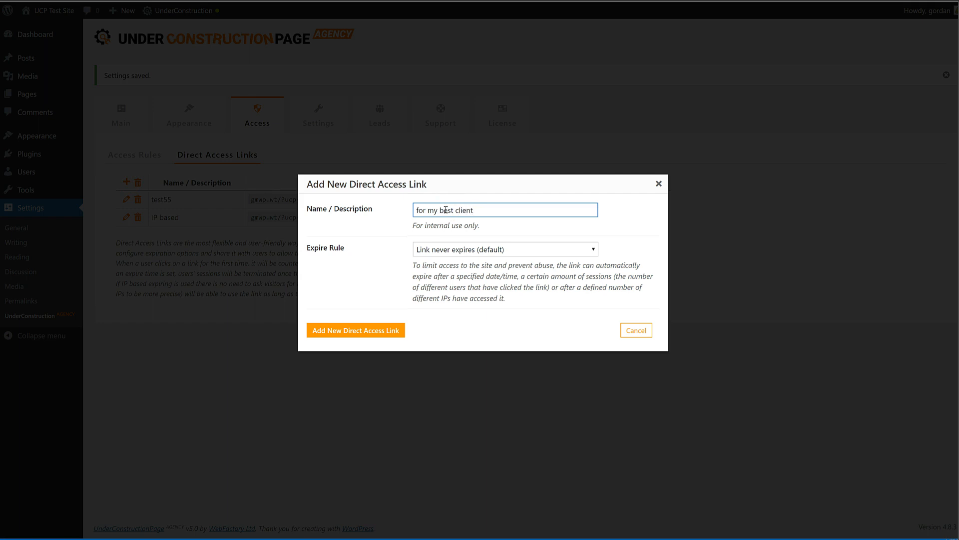
- Set the link's expire rule to a set amount of IPs having accessed it, with a limit of 1
click(455, 250)
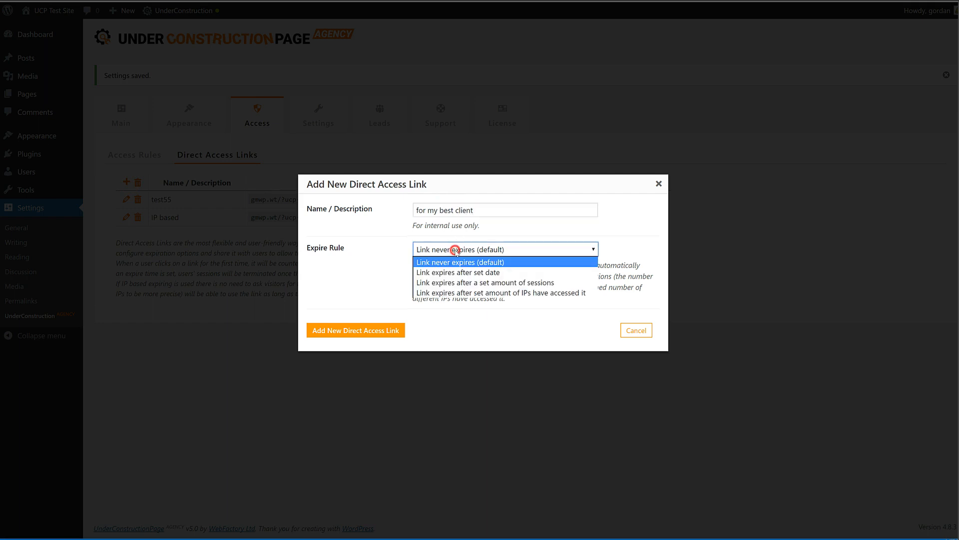
click(452, 294)
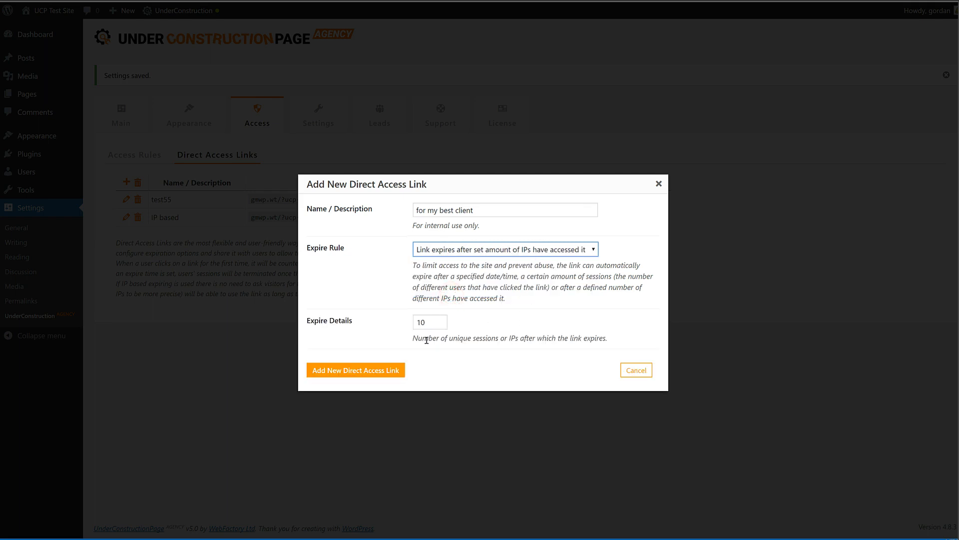
double_click(428, 321)
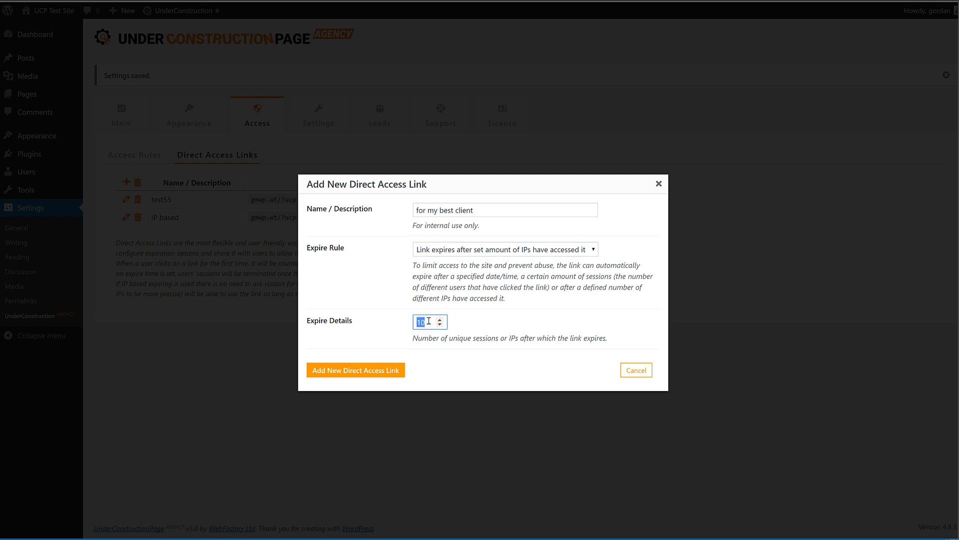
text(1)
- Add the new direct access link and copy its URL to the clipboard
click(368, 371)
click(559, 33)
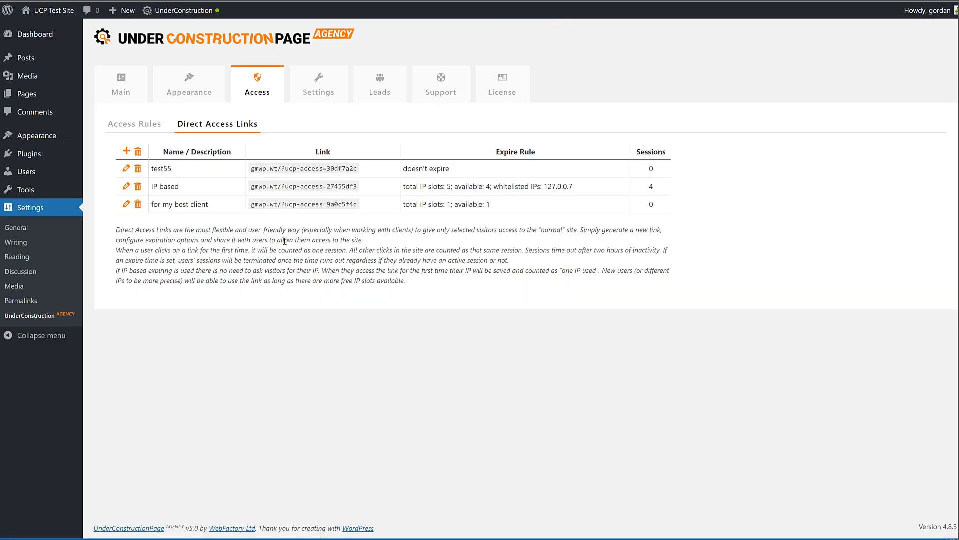
click(304, 205)
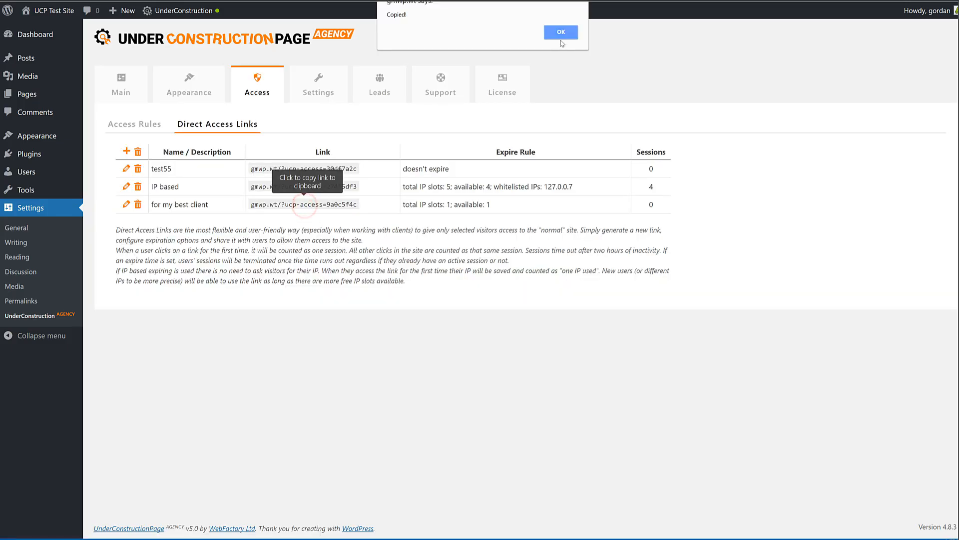
click(564, 34)
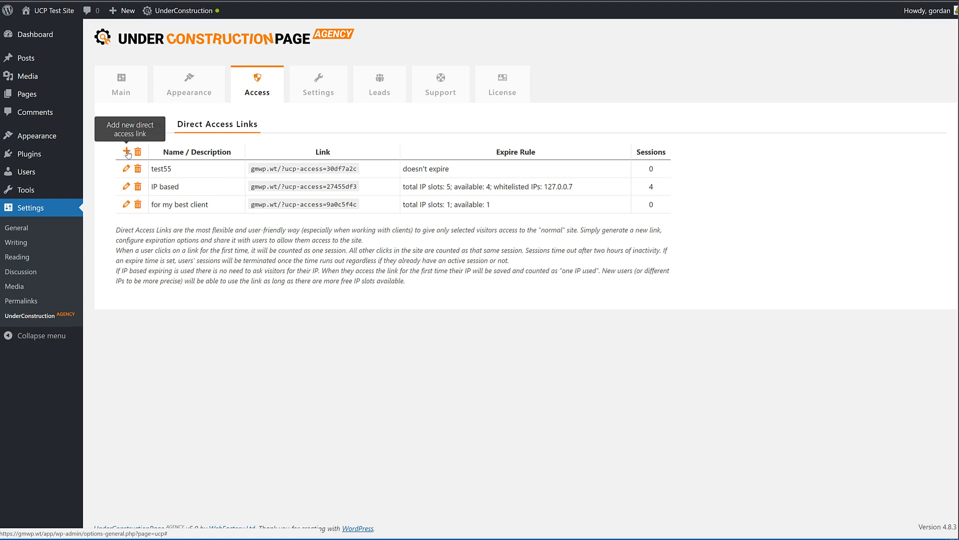
- Review the expire rules offered for a new direct access link, and close the form without adding one
click(127, 151)
click(493, 249)
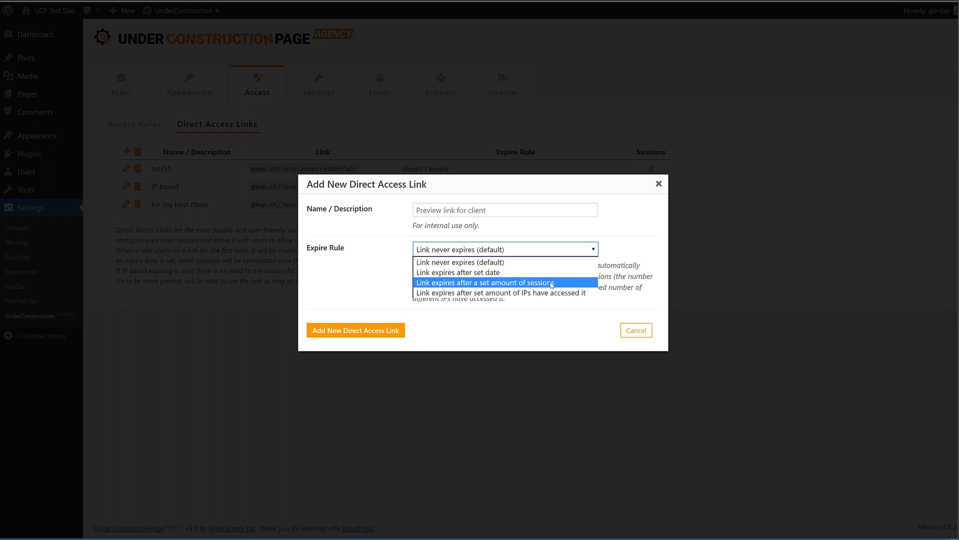
click(615, 275)
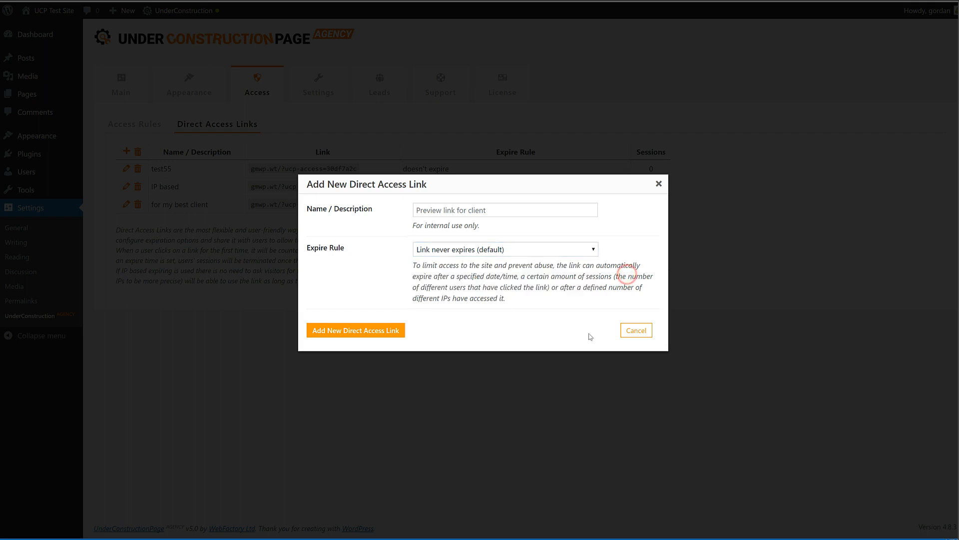
click(628, 334)
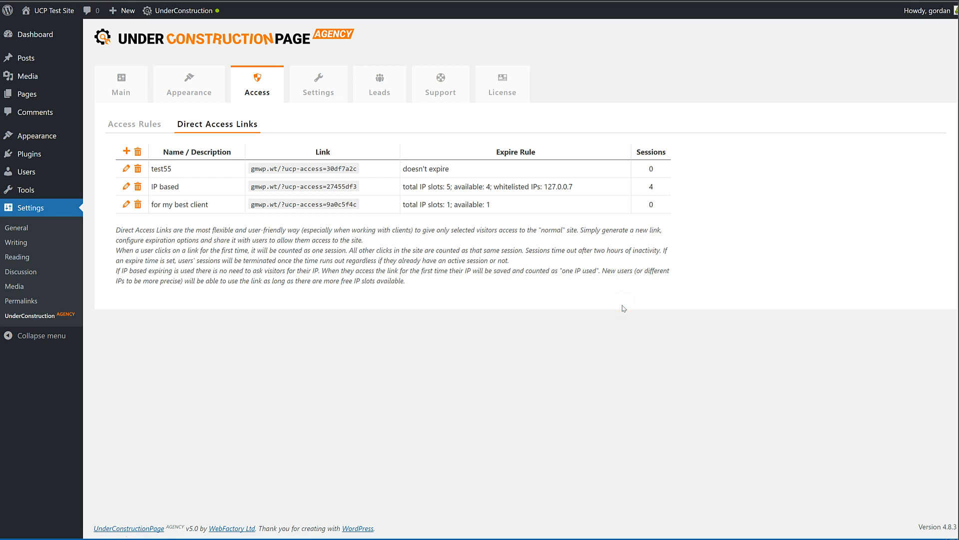
- Open the plugin's external services settings and look through the available MailChimp lists
click(319, 92)
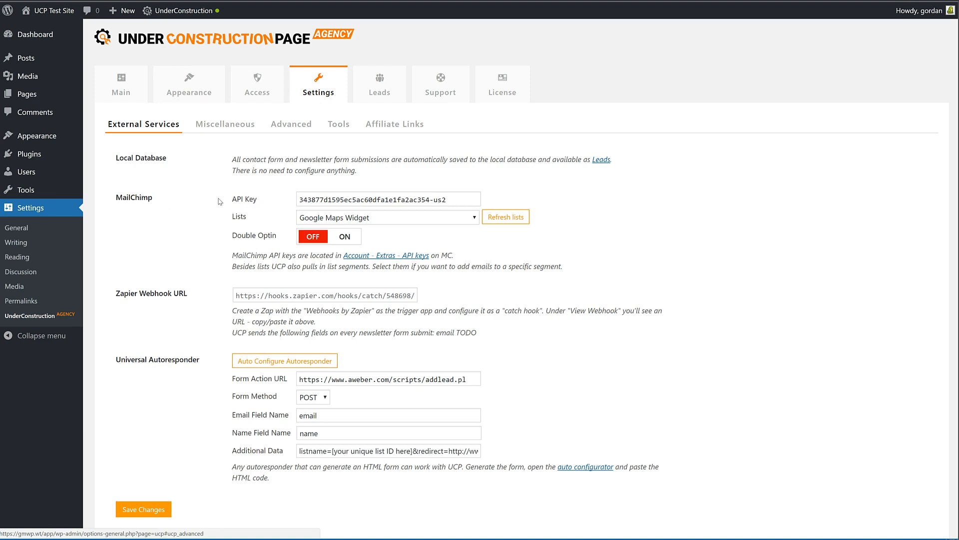
click(424, 218)
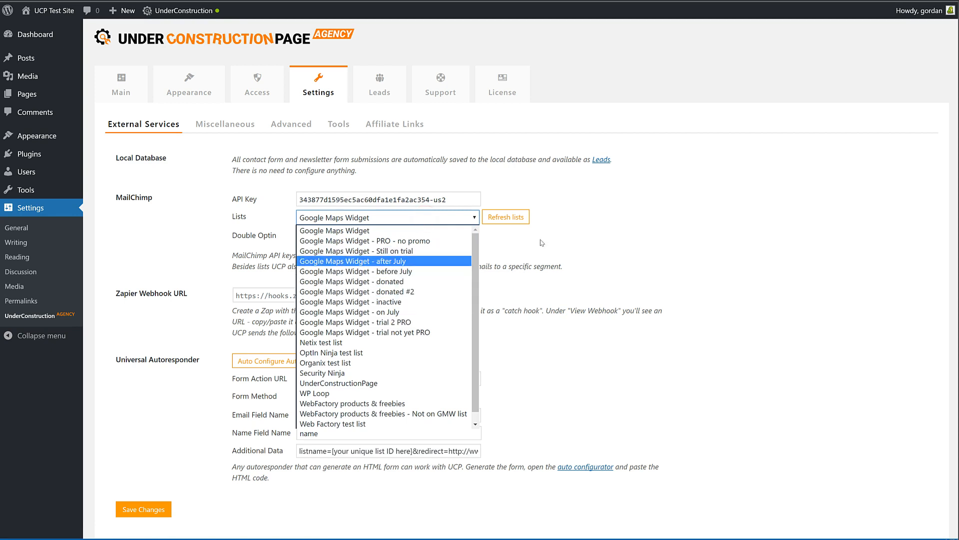
click(561, 230)
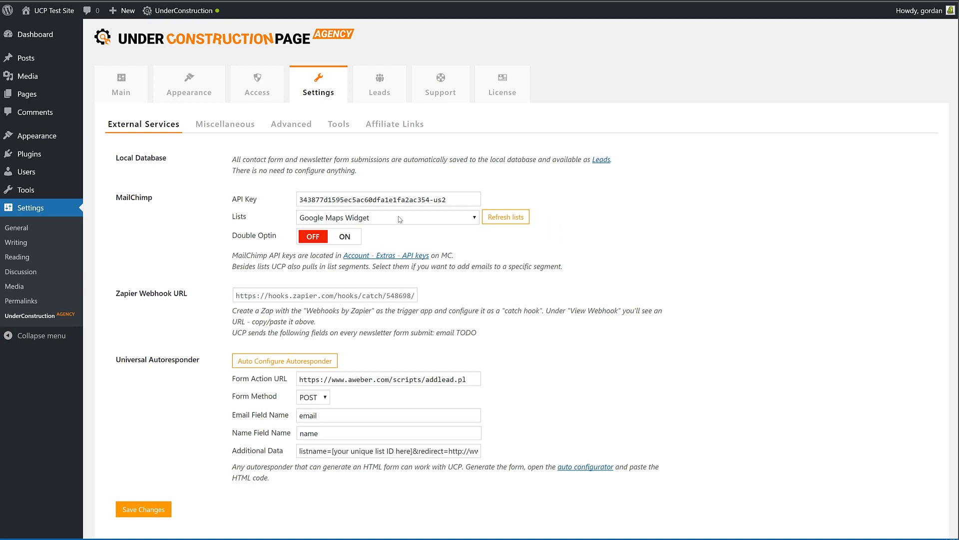
- Try MailChimp's Double Optin by turning it on and back off, and put the cursor in the Zapier webhook URL
click(335, 239)
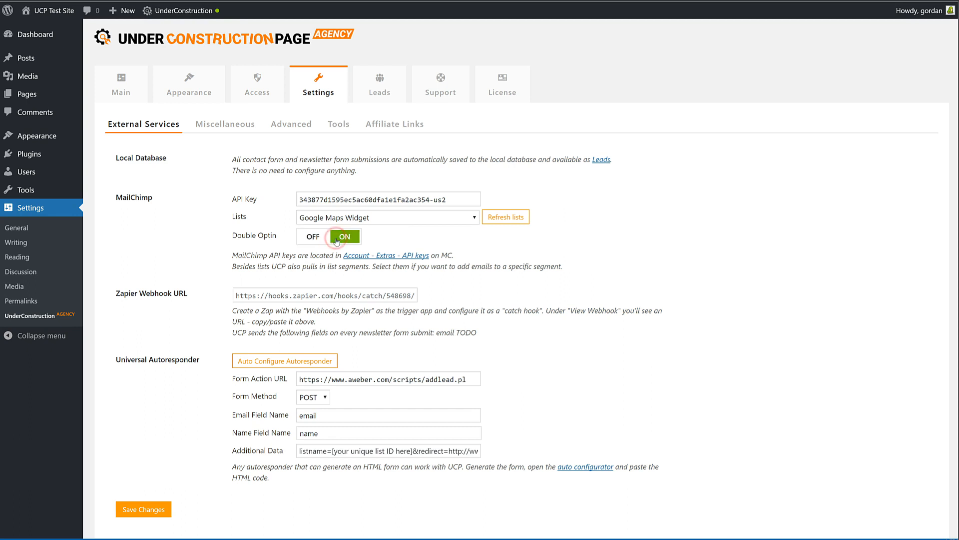
click(336, 241)
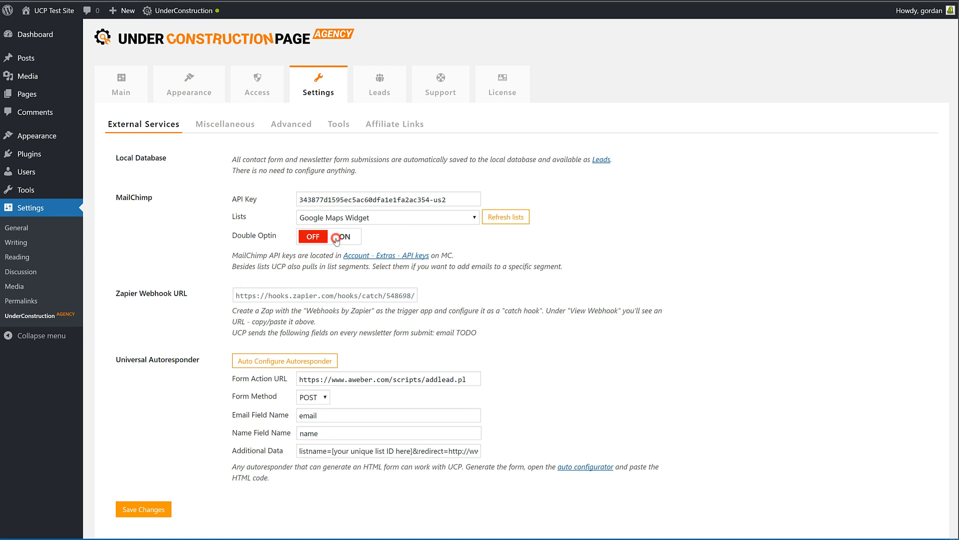
click(270, 295)
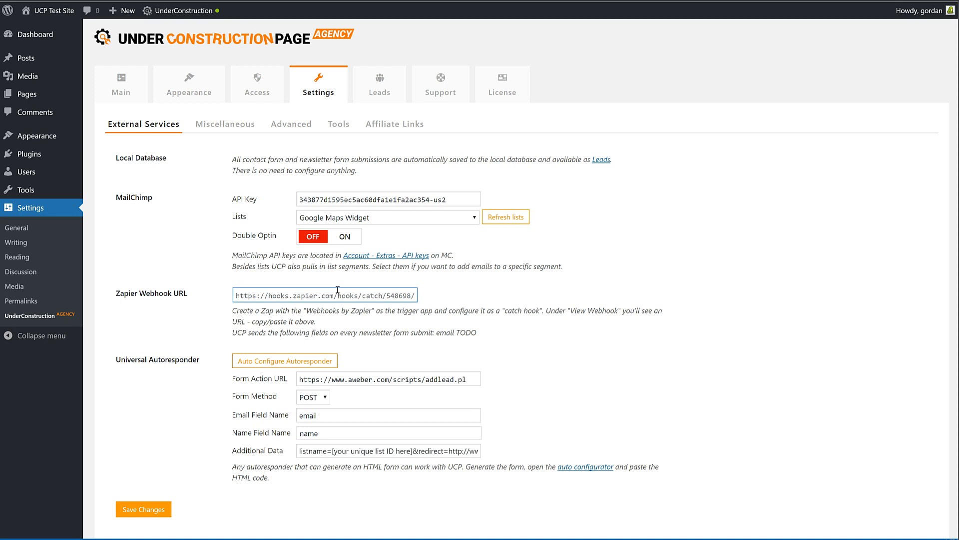
- Open the Universal Autoresponder's auto configuration, switch to Notepad++ and copy the AWeber form HTML, from the opening to the closing form tag
click(425, 293)
scroll(415, 300, down, 2)
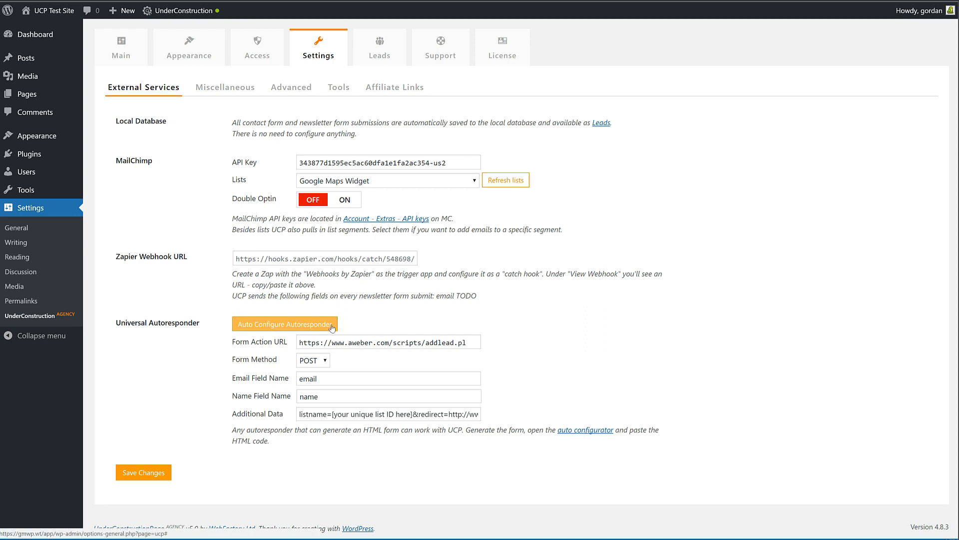
click(314, 327)
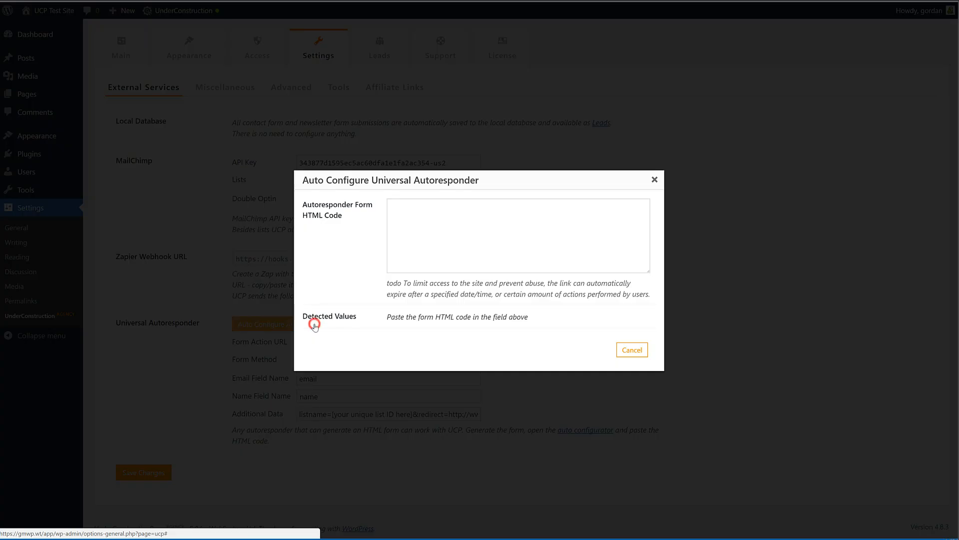
key(alt+Tab)
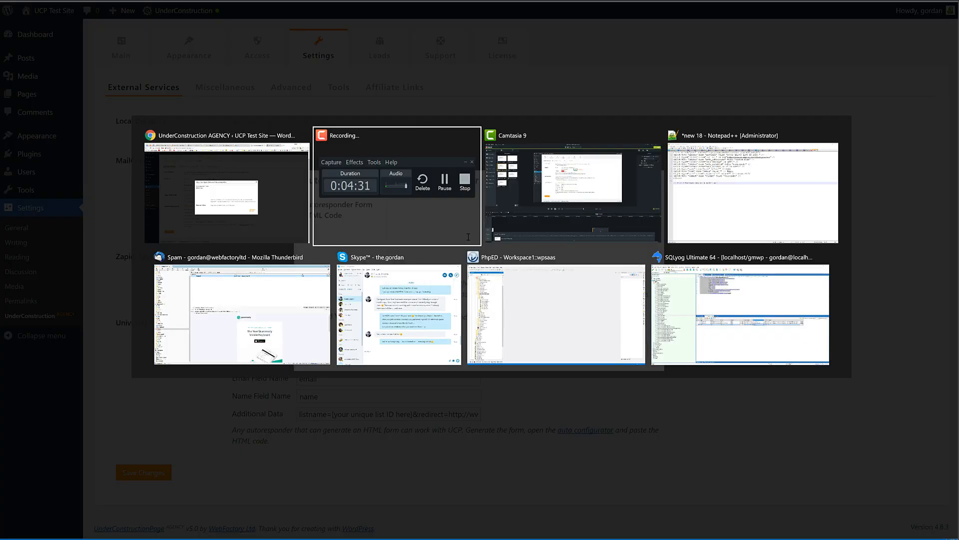
key(alt+Tab)
key(alt+Tab)
drag(98, 171, 36, 31)
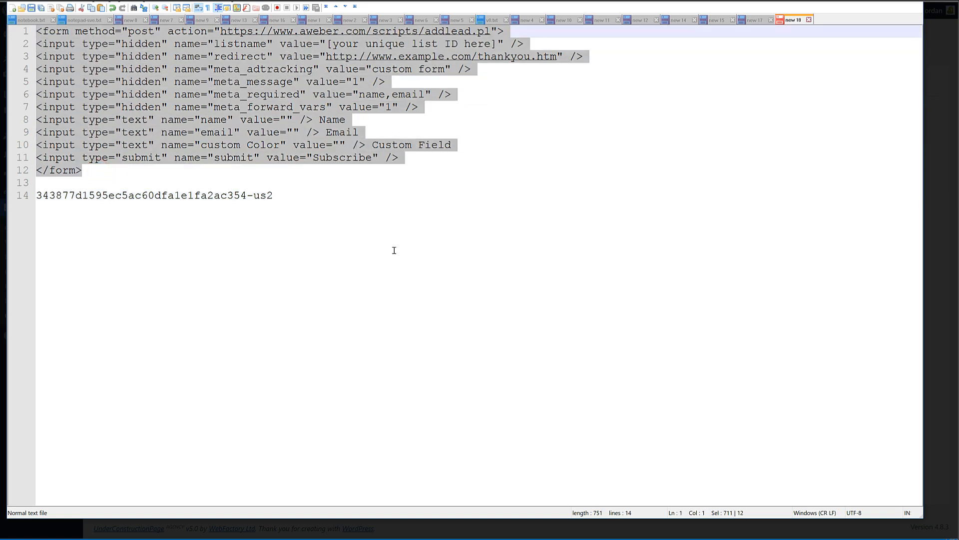
- Switch back to the browser, paste the form HTML as the autoresponder form code, and apply the detected values
key(alt+Tab)
click(428, 240)
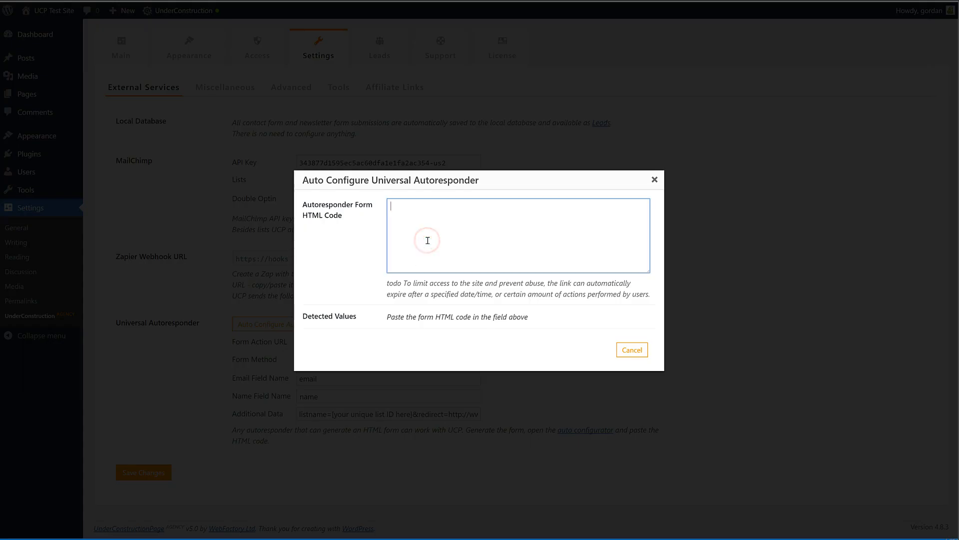
key(ctrl+v)
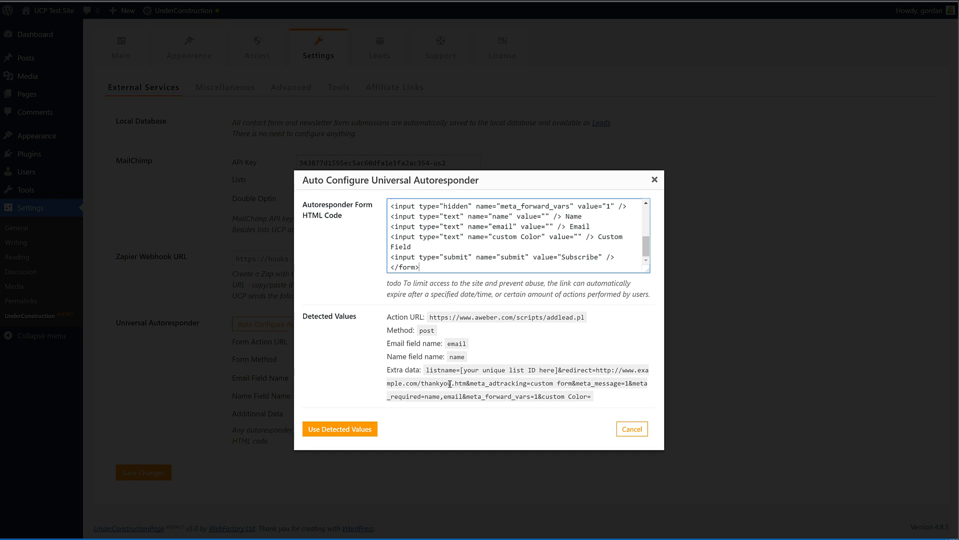
click(366, 429)
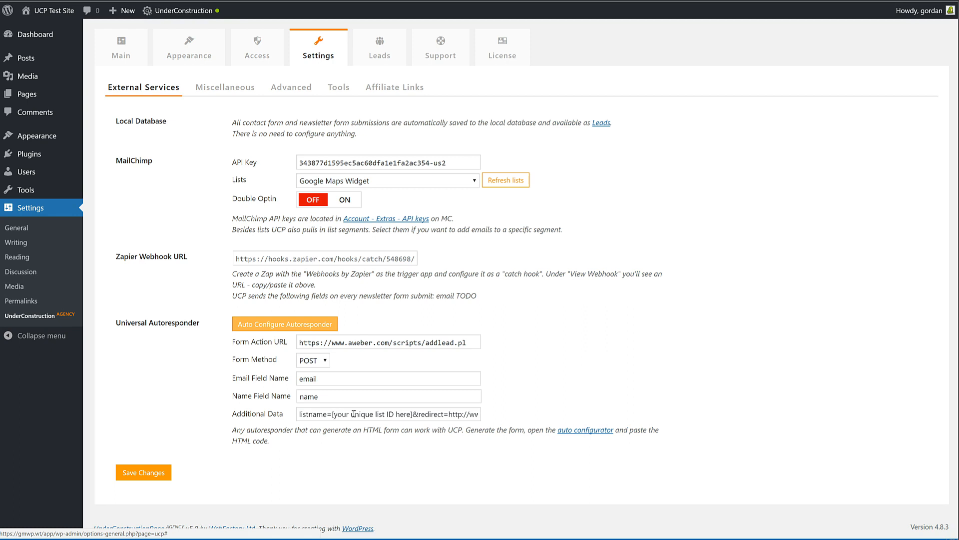
click(371, 362)
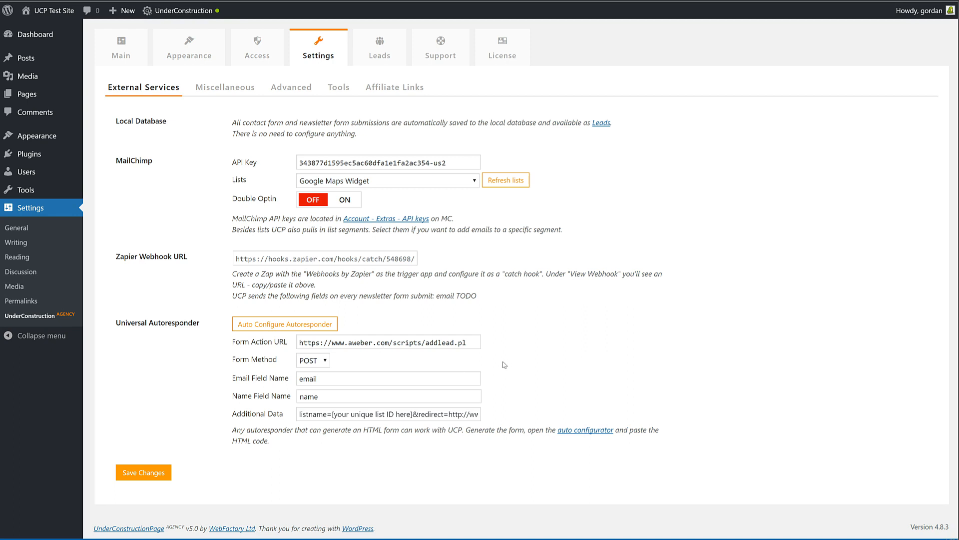
- Review the plugin's miscellaneous settings and its advanced settings down to the affiliate cookie lifetime
click(219, 91)
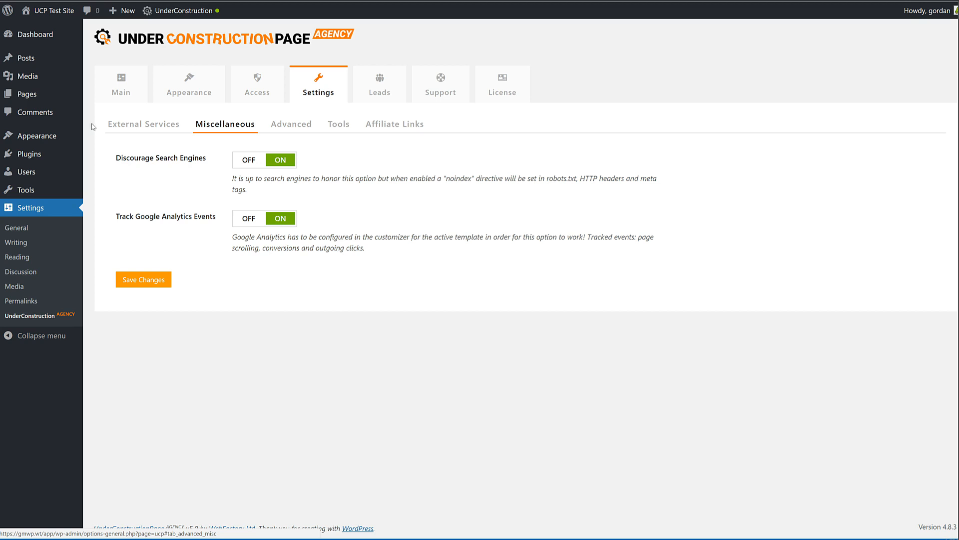
click(121, 86)
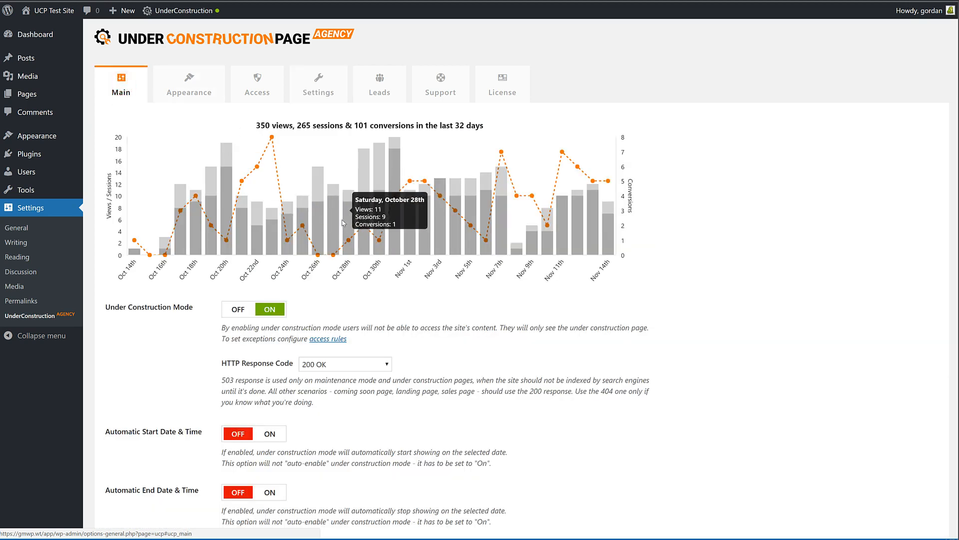
click(320, 79)
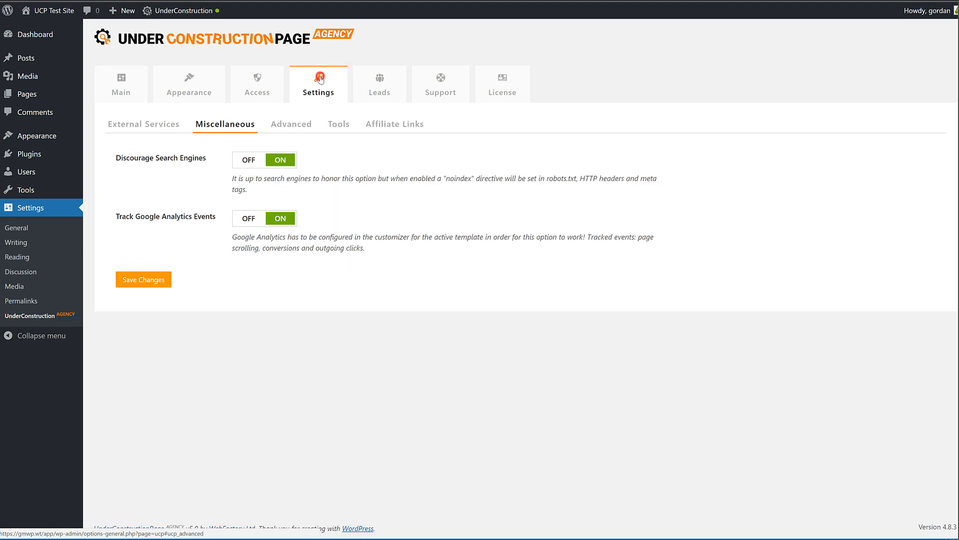
click(270, 124)
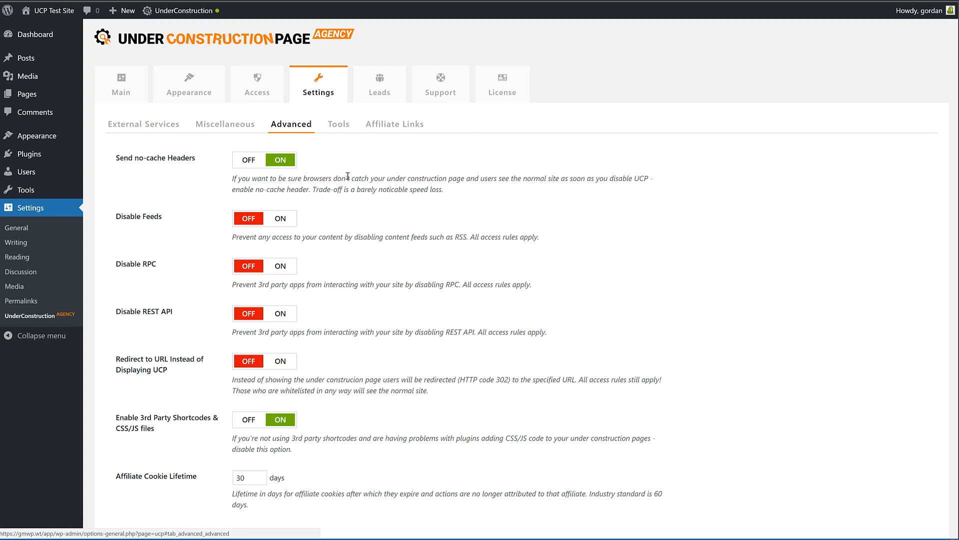
scroll(405, 322, down, 2)
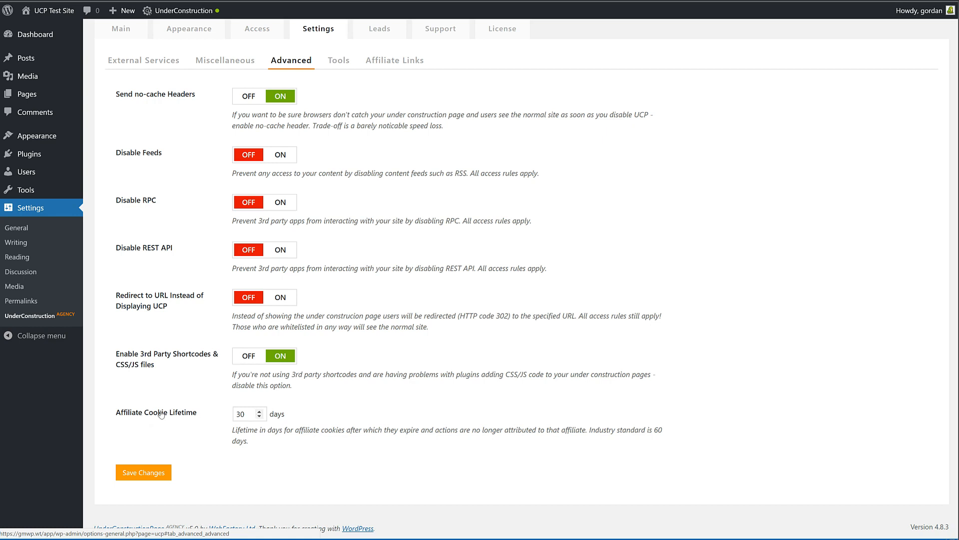
- Add an affiliate link named "twitter traffic" and copy its URL to the clipboard
scroll(175, 417, up, 2)
click(395, 124)
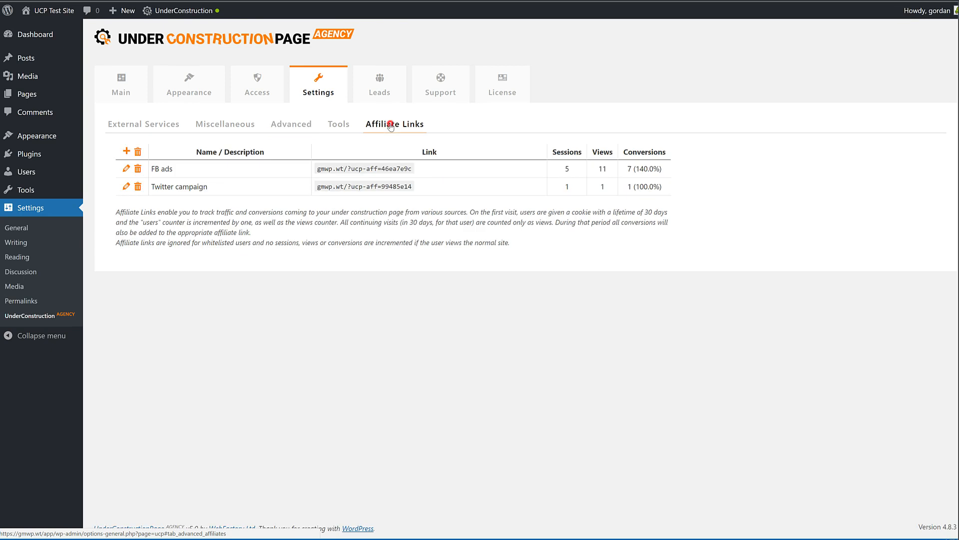
click(126, 151)
click(459, 246)
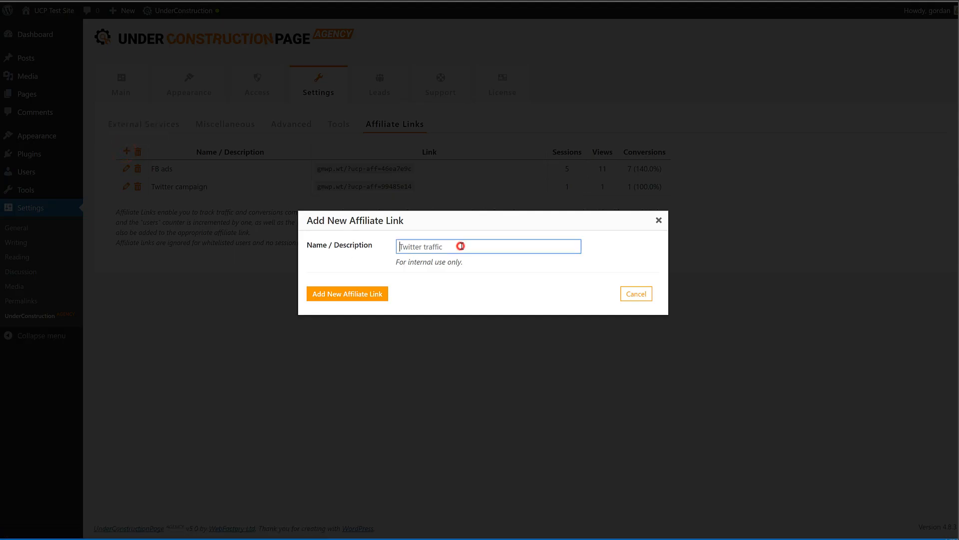
text(twitter traffic)
click(354, 294)
key(Return)
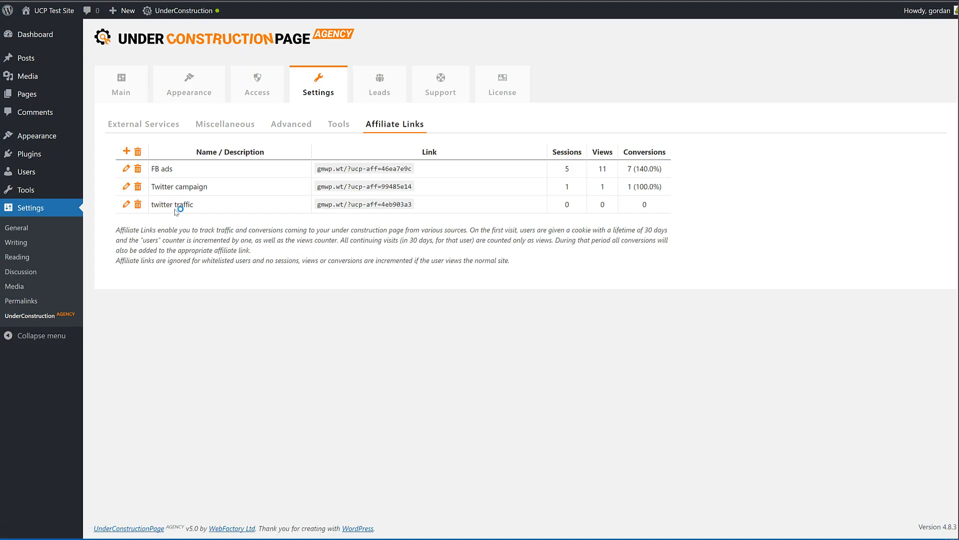
click(341, 204)
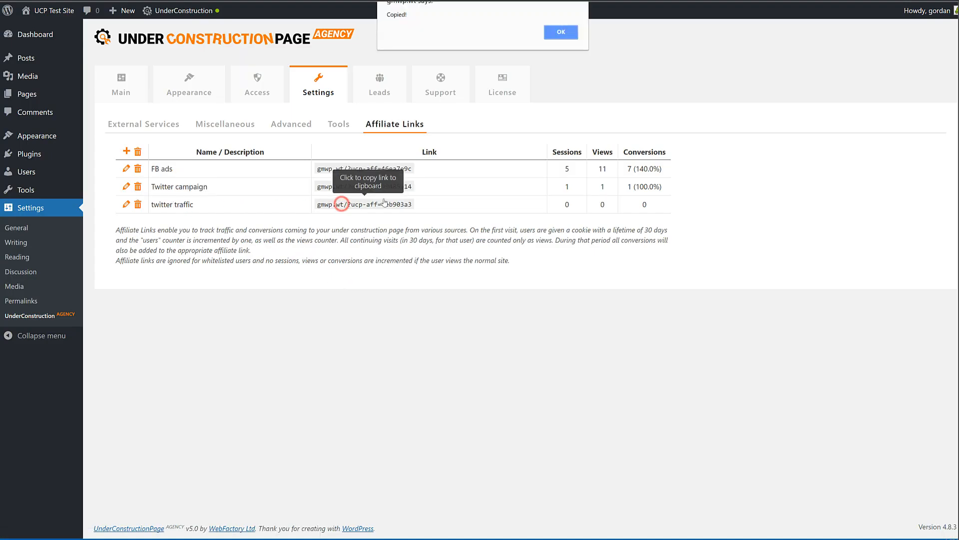
click(569, 33)
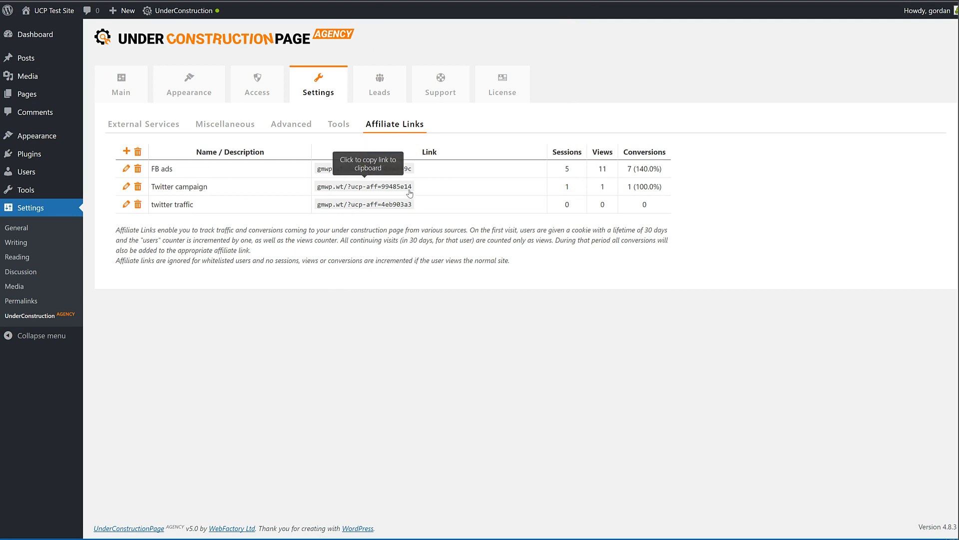
- Review the plugin's export, import and reset tools, its external services settings and the list of saved leads
click(339, 129)
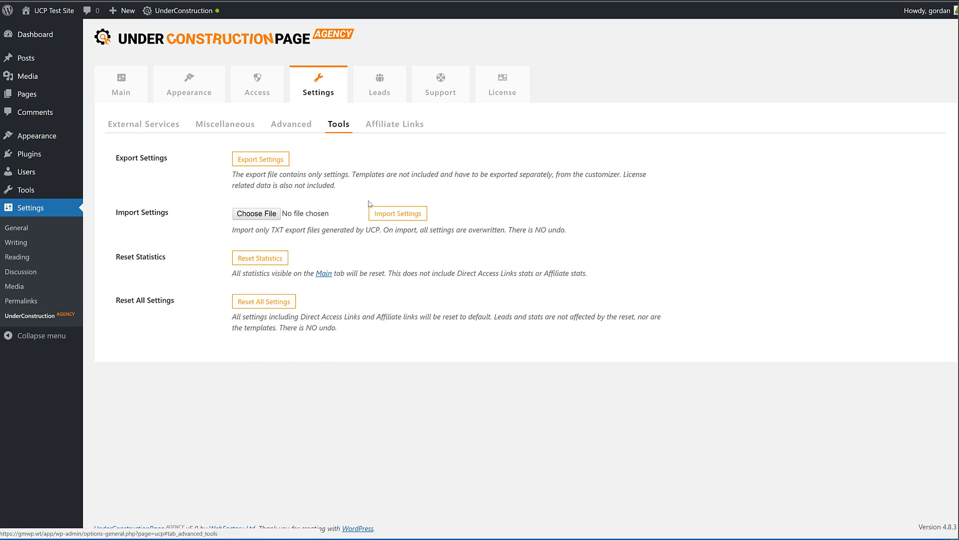
click(380, 88)
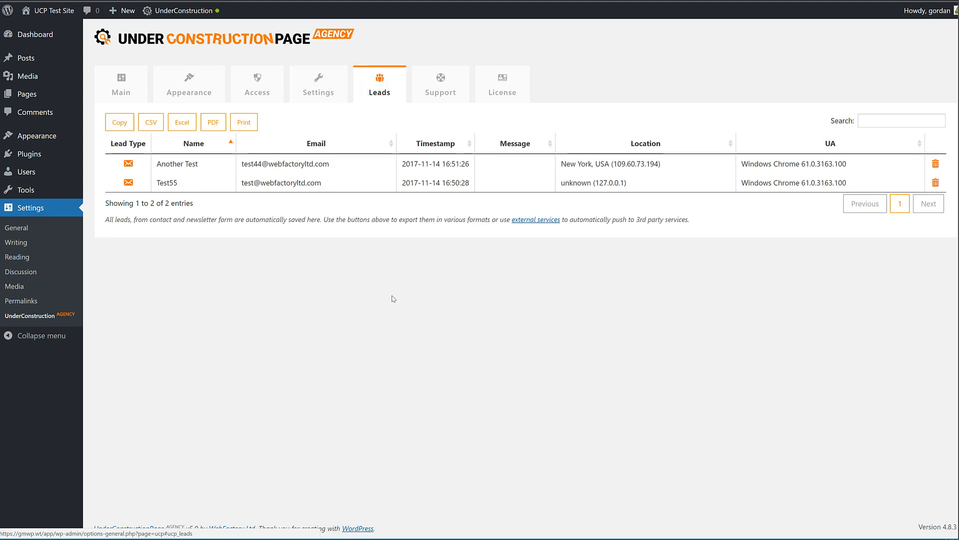
click(315, 92)
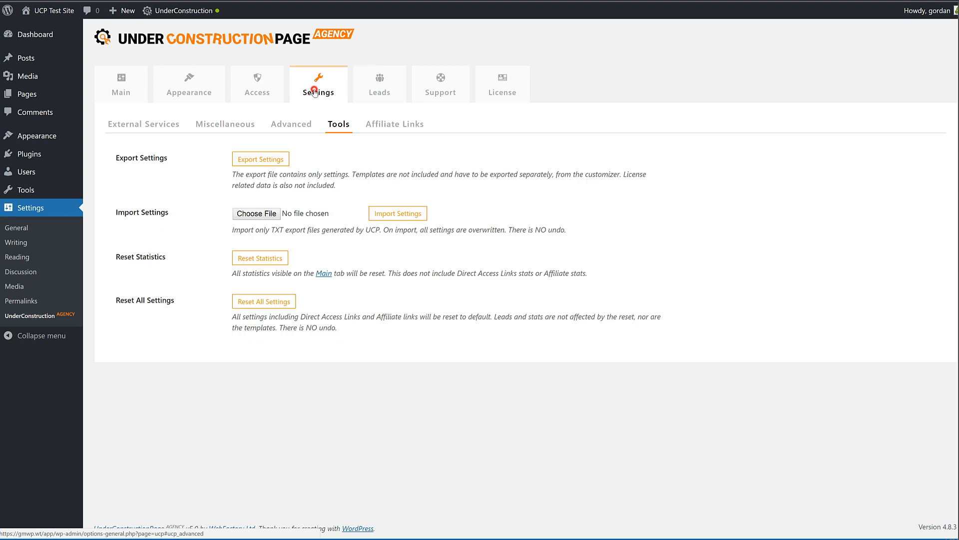
click(131, 125)
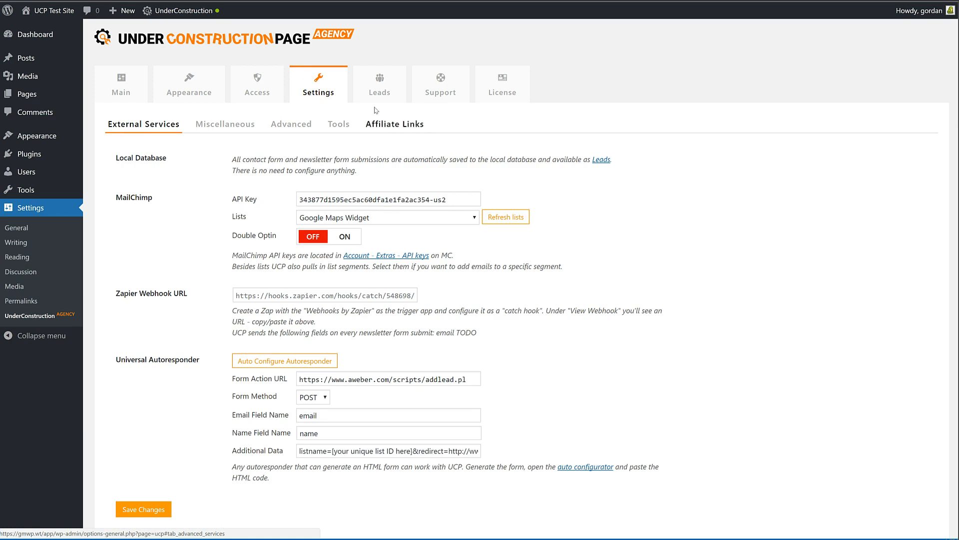
click(379, 88)
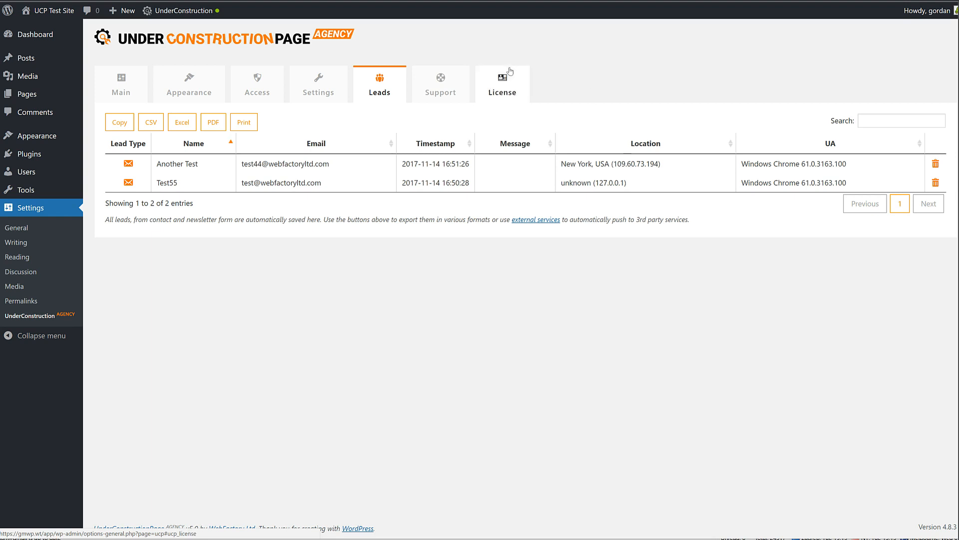
- Try the advanced Redirect to URL Instead of Displaying UCP option by turning it on, highlight its HTTP code note, and turn it back off
click(318, 84)
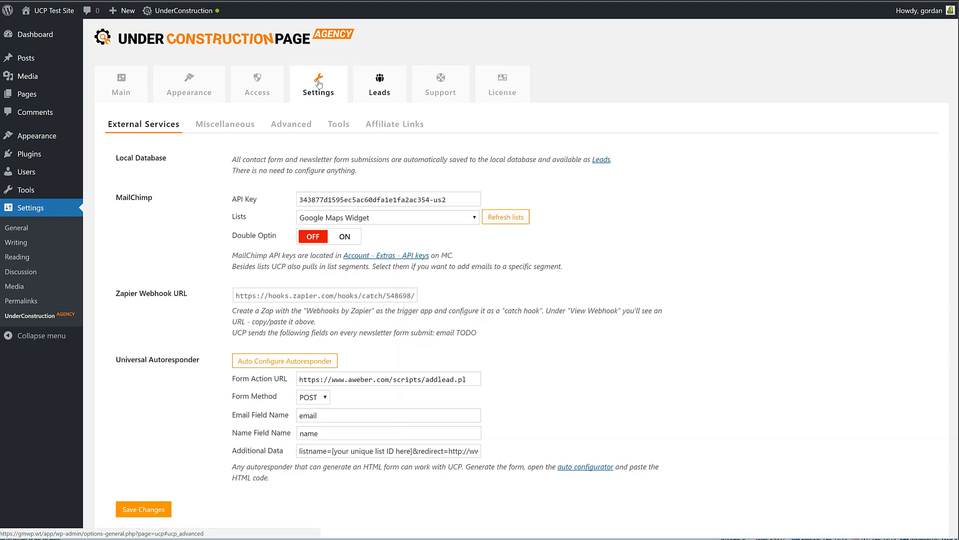
click(226, 129)
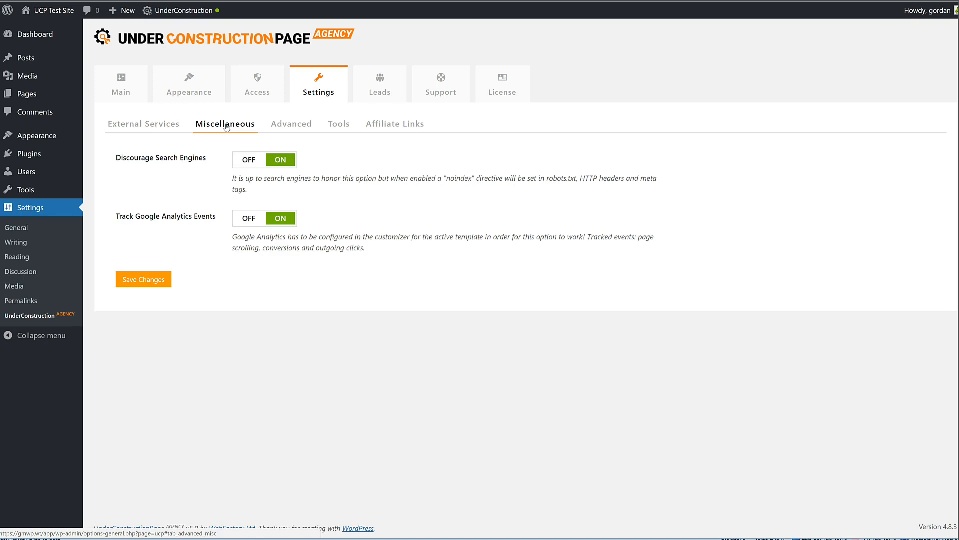
click(292, 128)
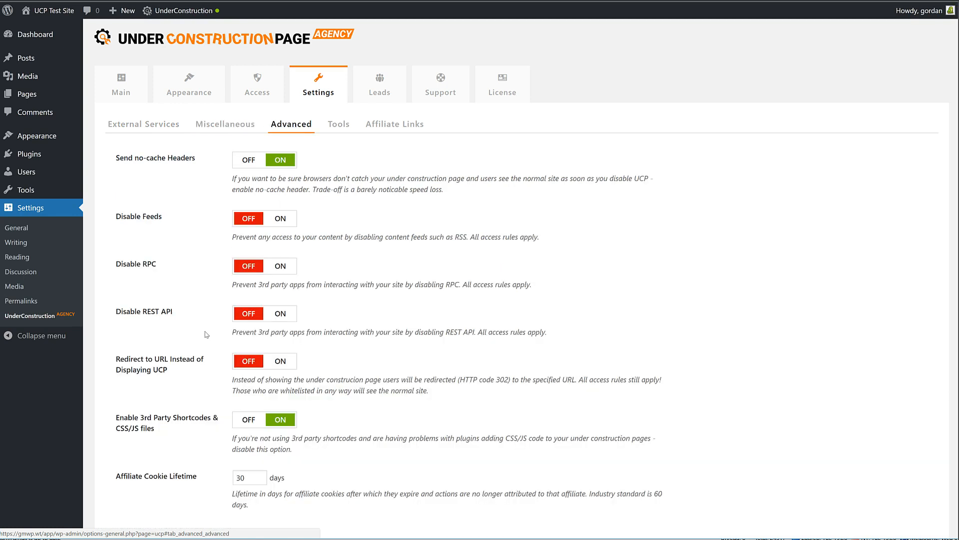
scroll(200, 350, down, 1)
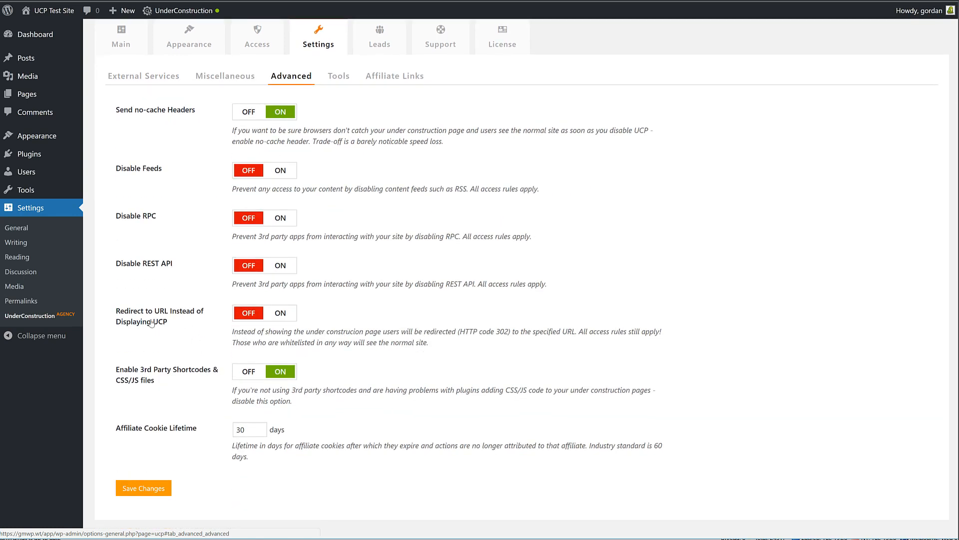
click(263, 315)
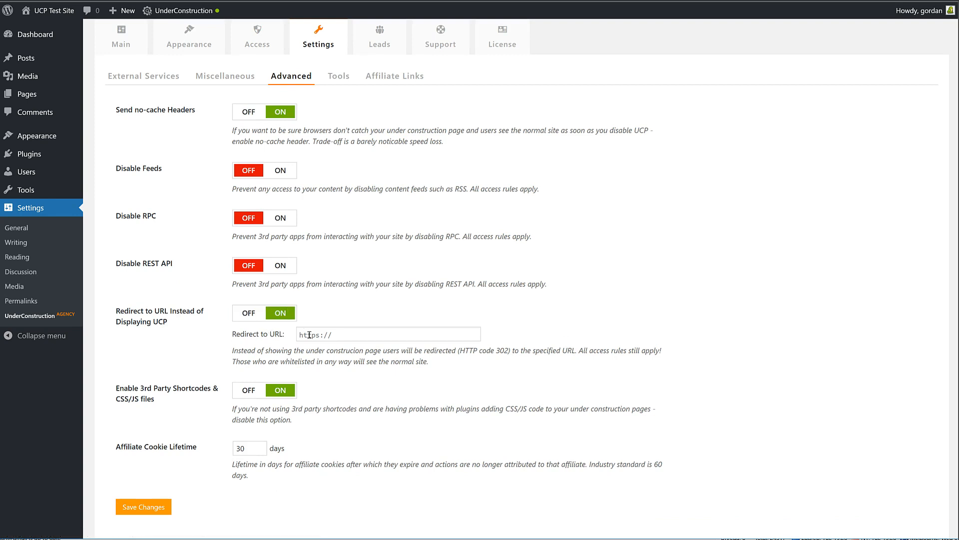
click(348, 335)
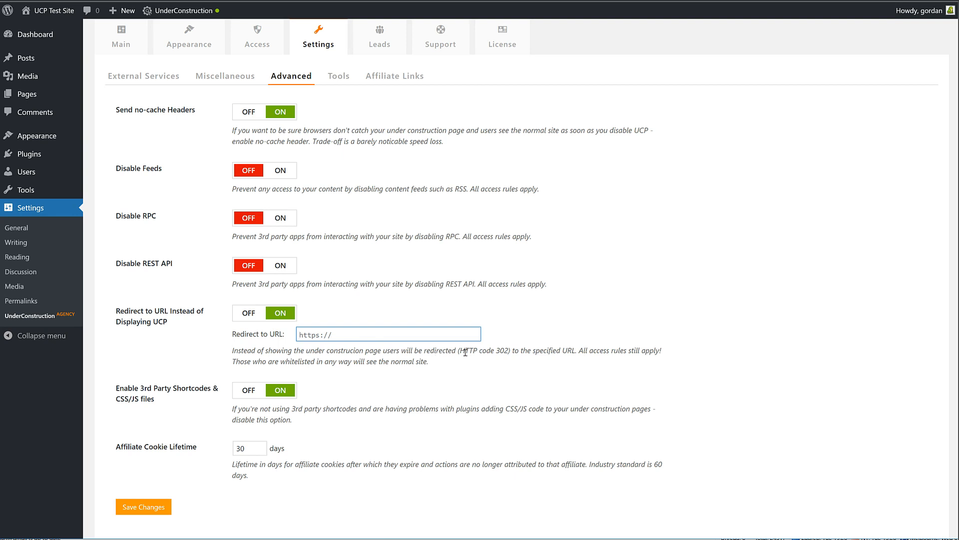
drag(475, 351, 516, 351)
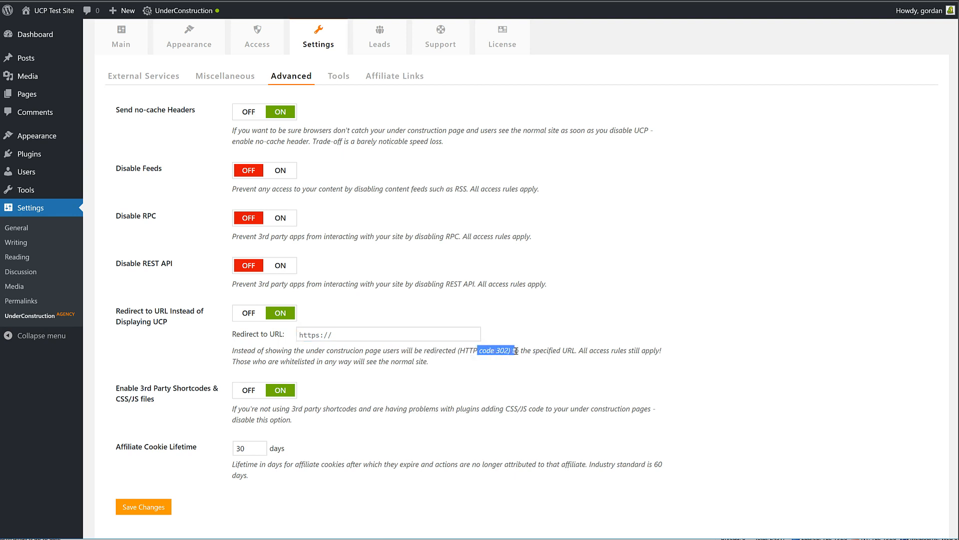
click(421, 355)
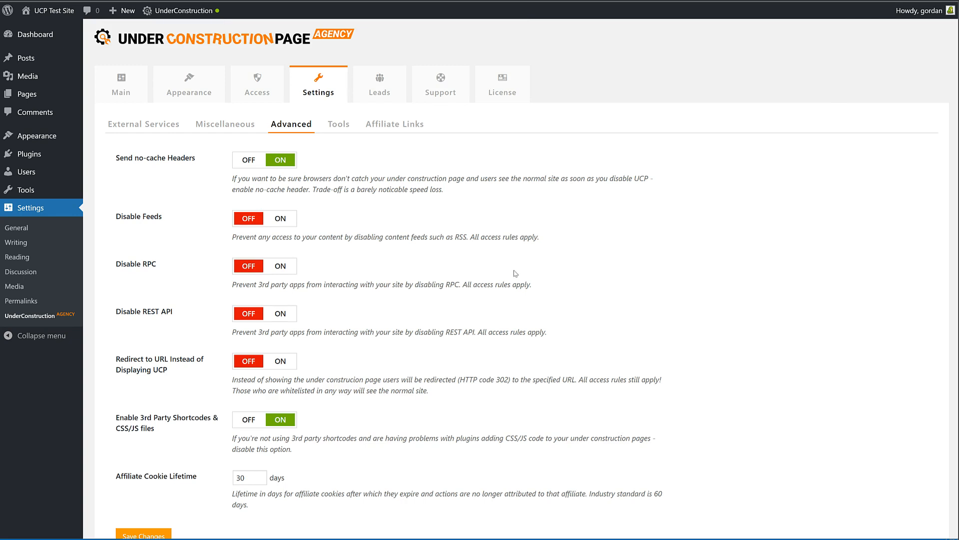
- Browse the under construction page templates available in the plugin's appearance settings
click(179, 94)
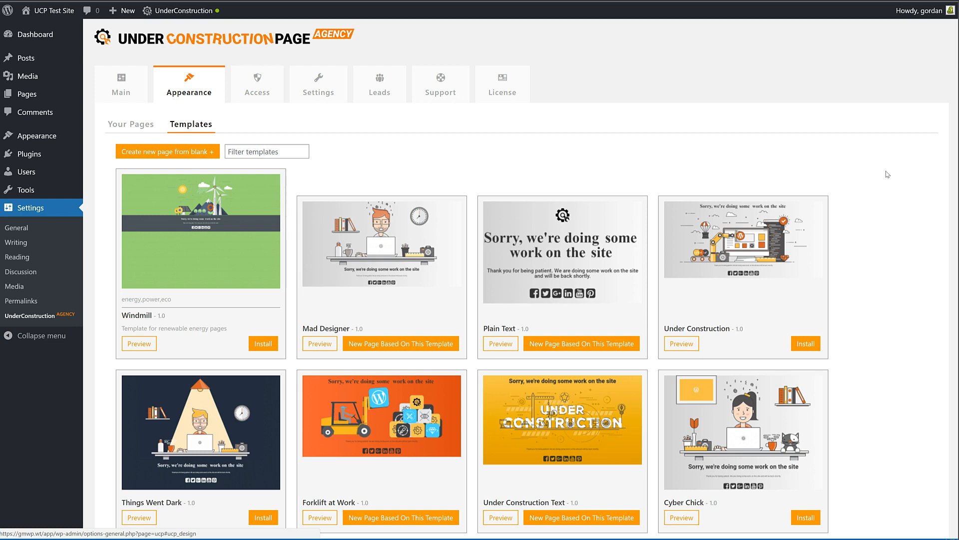
scroll(897, 195, down, 5)
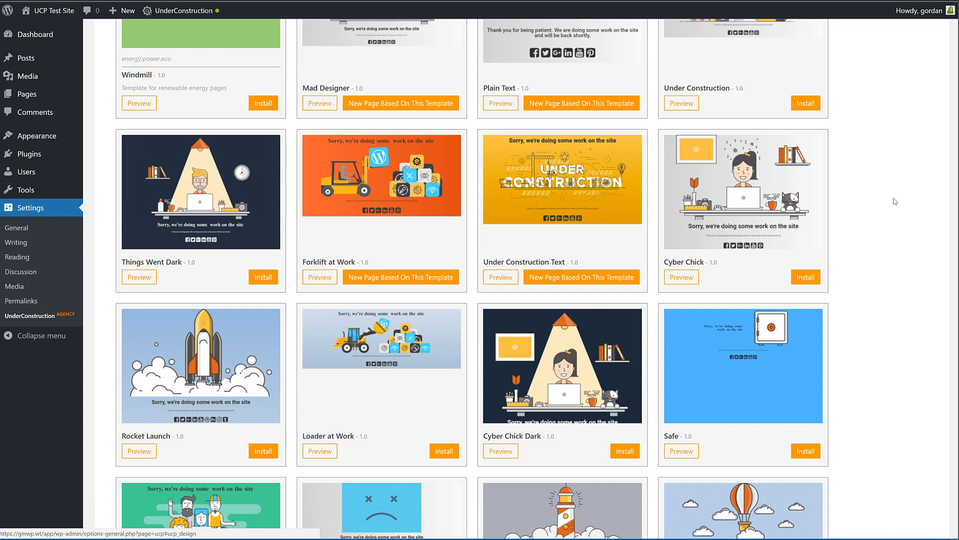
scroll(894, 200, down, 4)
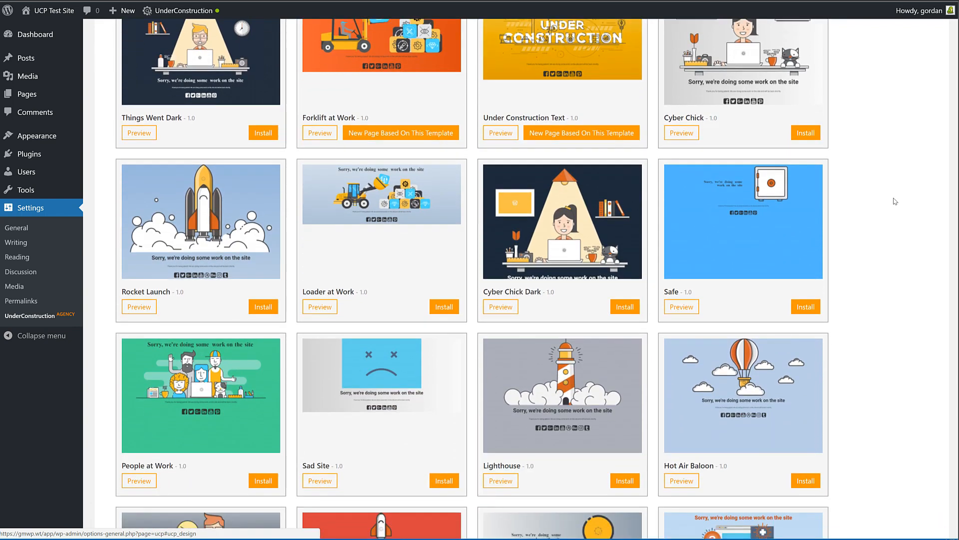
scroll(595, 255, up, 4)
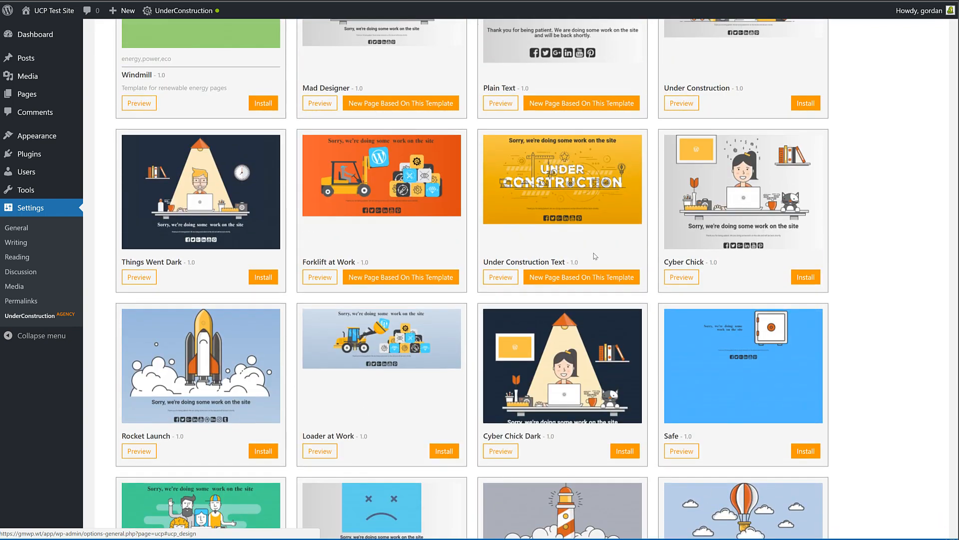
- Browse the template gallery and preview the Under Construction Text template
scroll(595, 255, up, 2)
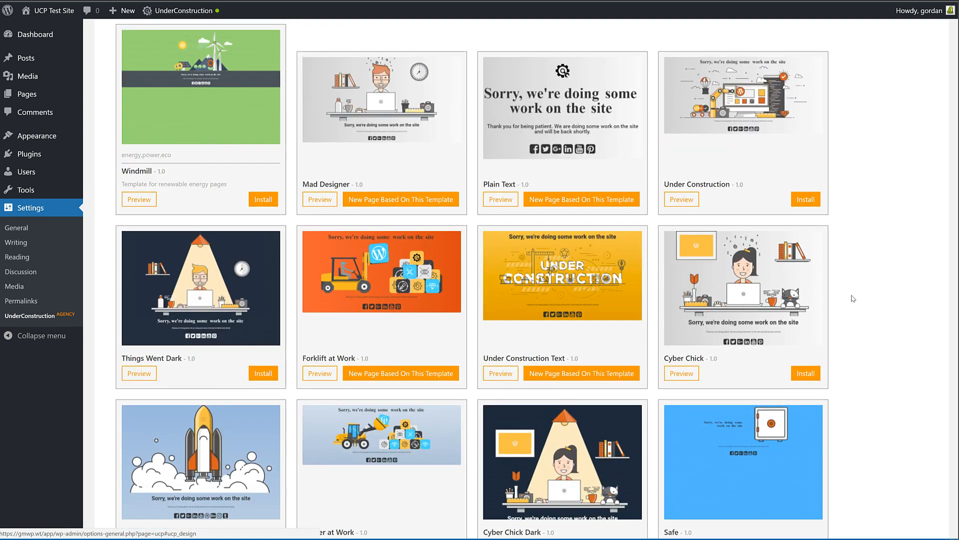
scroll(854, 315, up, 2)
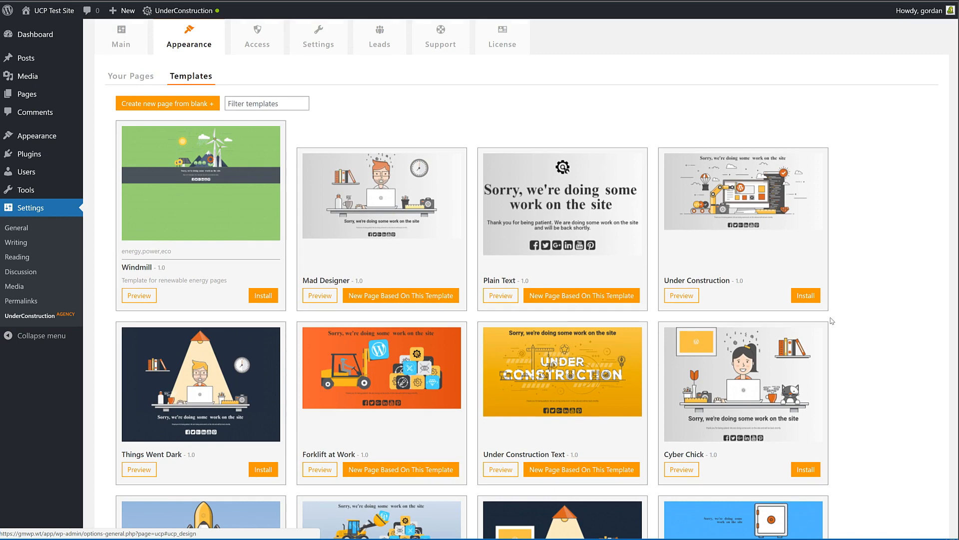
scroll(837, 324, down, 5)
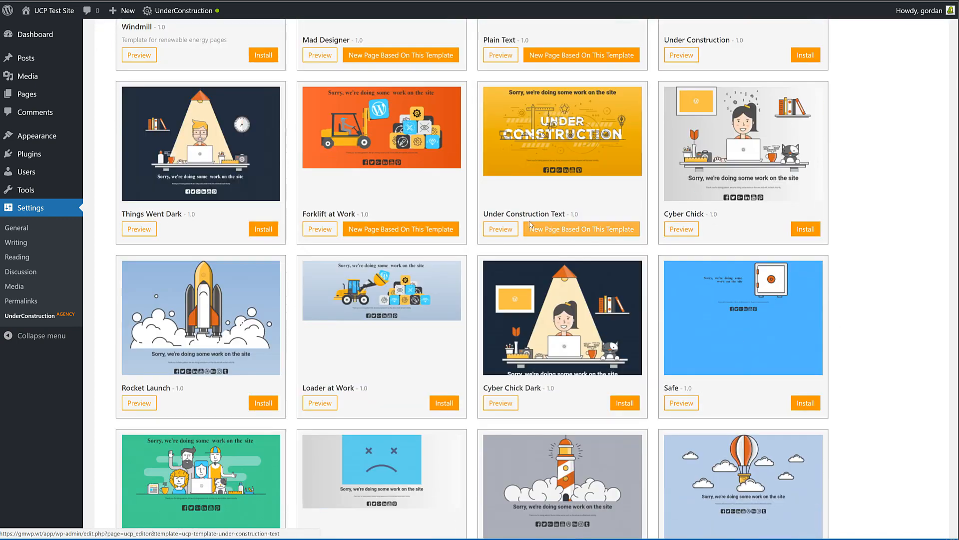
click(498, 230)
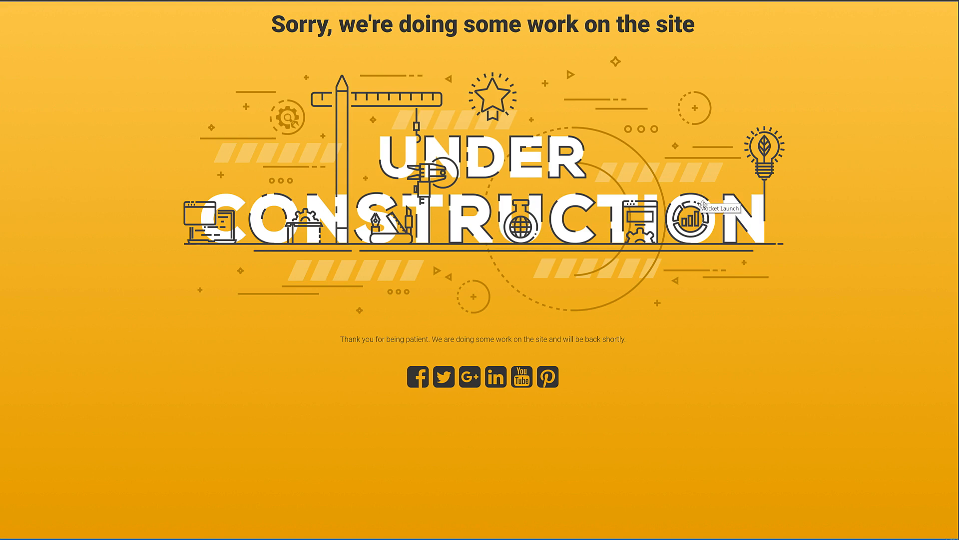
click(701, 204)
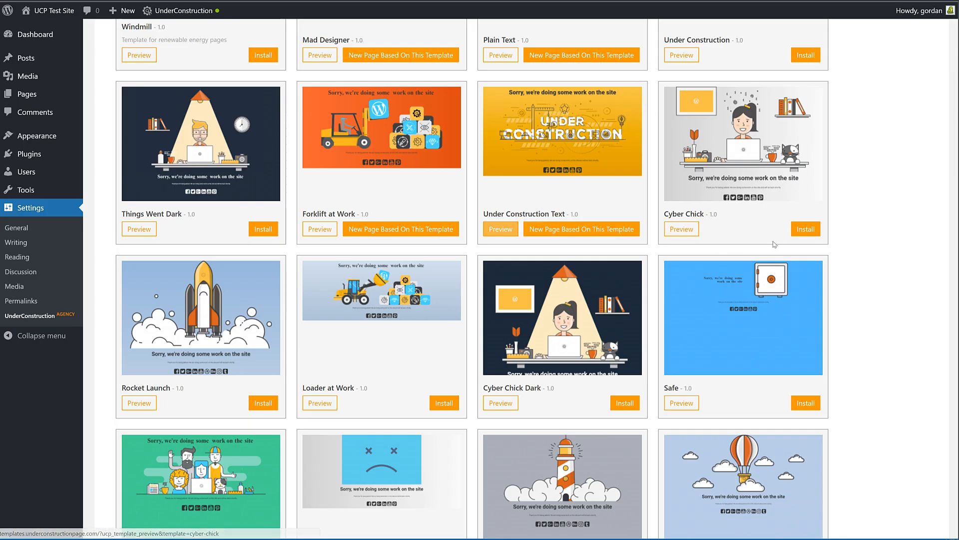
- Install the Cyber Chick template and return from the Christmas page preview to the plugin's template gallery
click(803, 230)
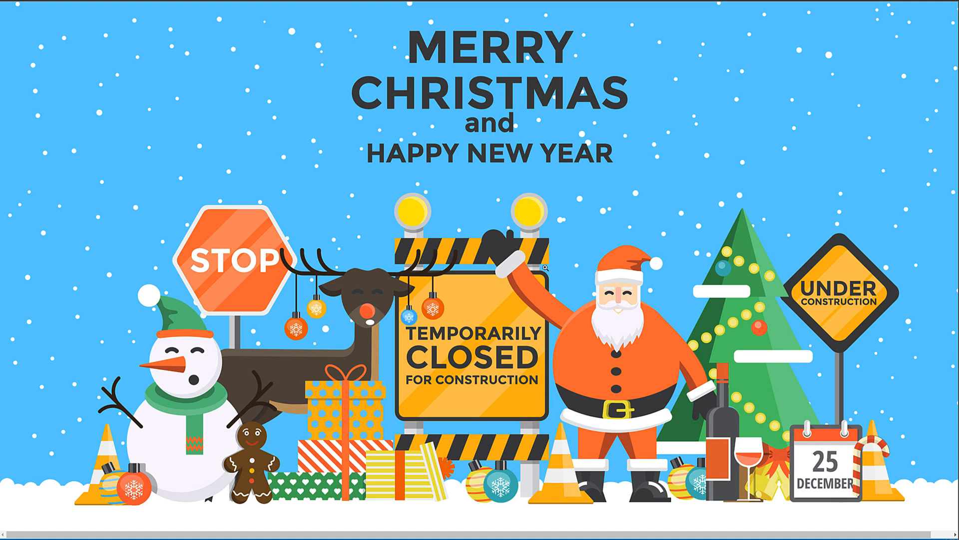
key(ctrl+Tab)
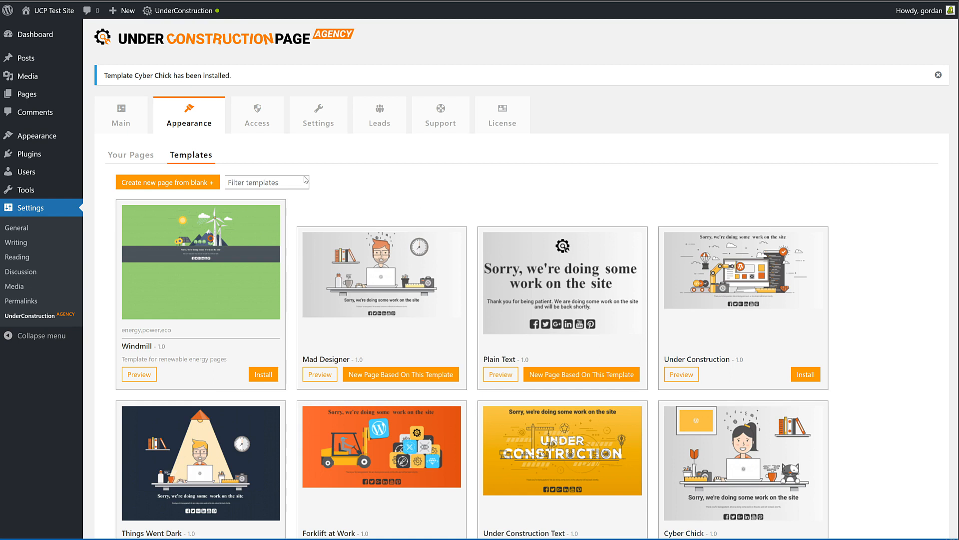
- Open the existing Mad Designer page for editing in the UCP Builder
click(134, 158)
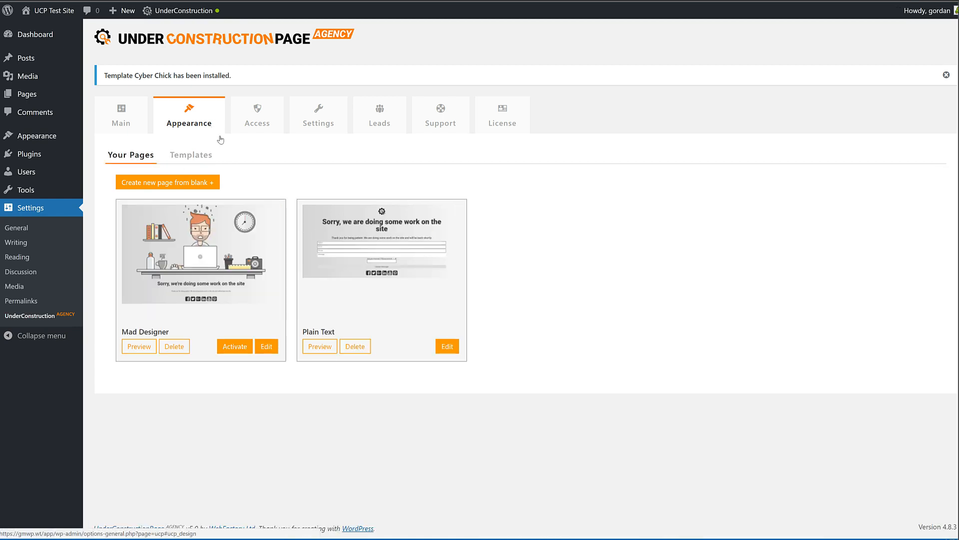
click(267, 347)
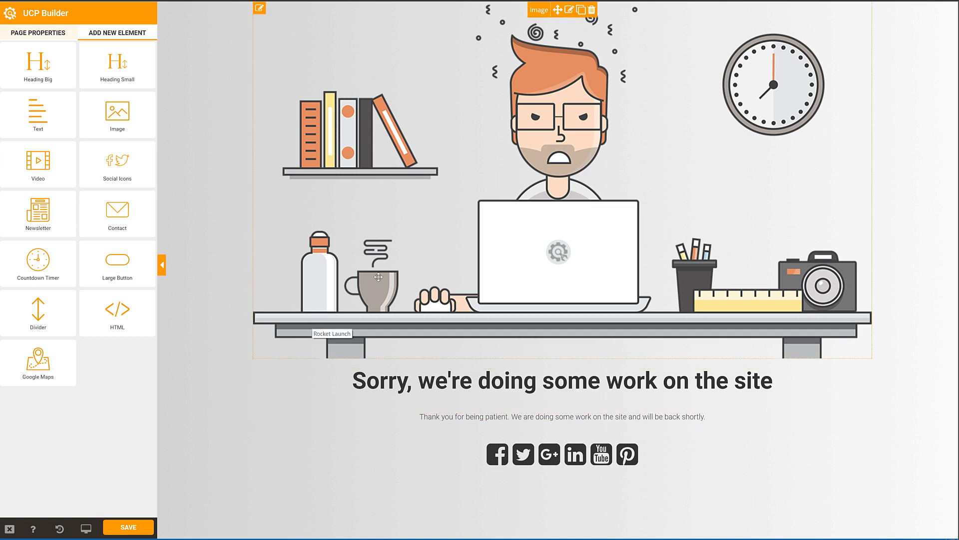
- Set the Mad Designer illustration's module width to 1/2 and place a duplicate of it beside the original
click(570, 10)
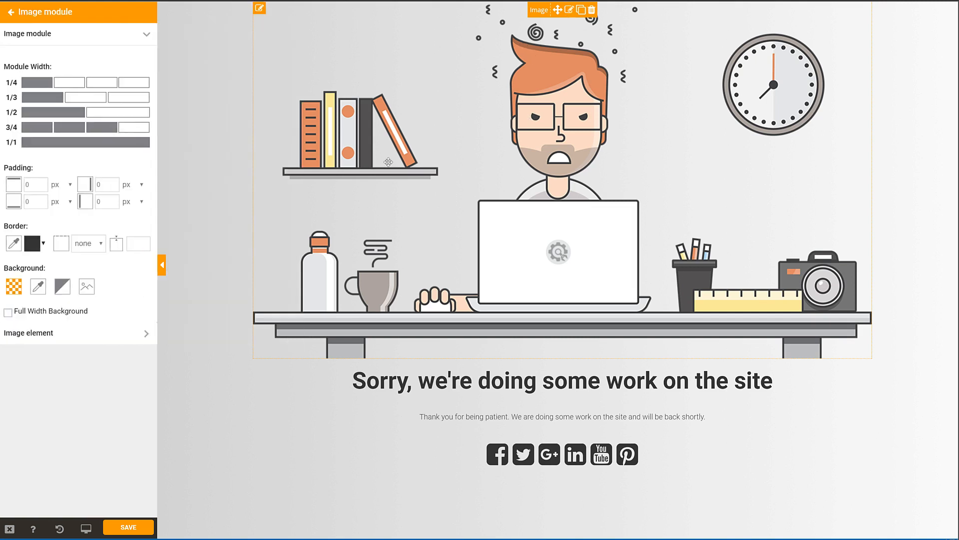
click(54, 112)
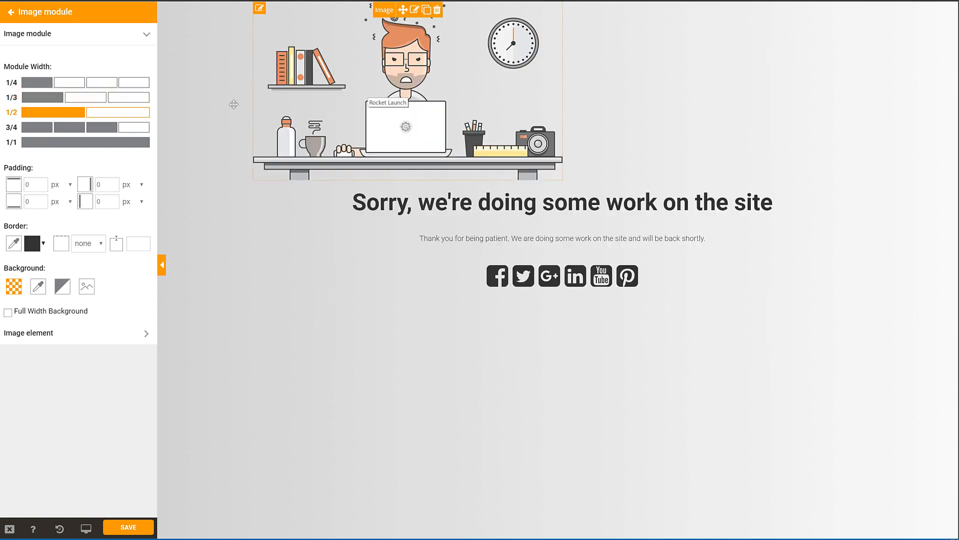
drag(403, 9, 425, 254)
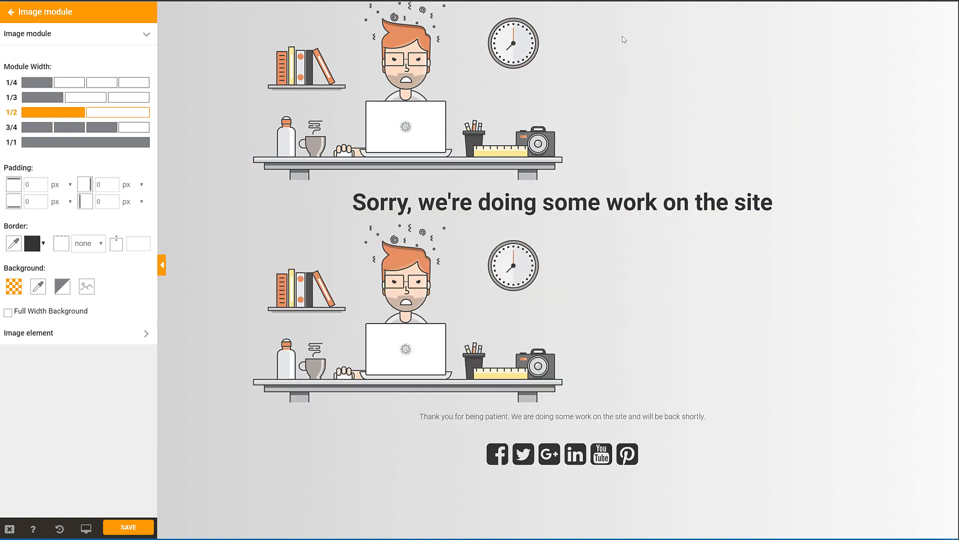
drag(403, 216, 649, 5)
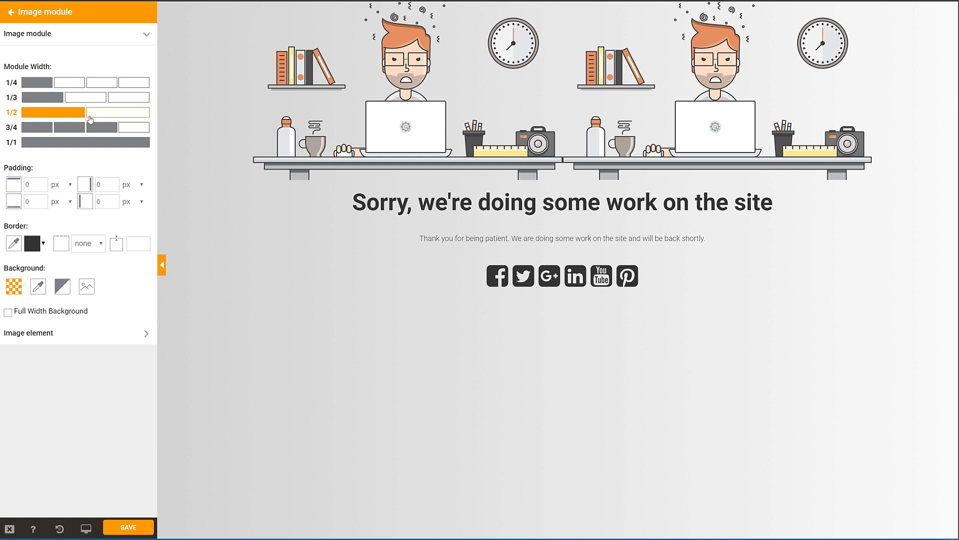
- Search Unsplash for "winter" and replace the first illustration with the photo of the woman in a plaid scarf in snowy woods
click(65, 334)
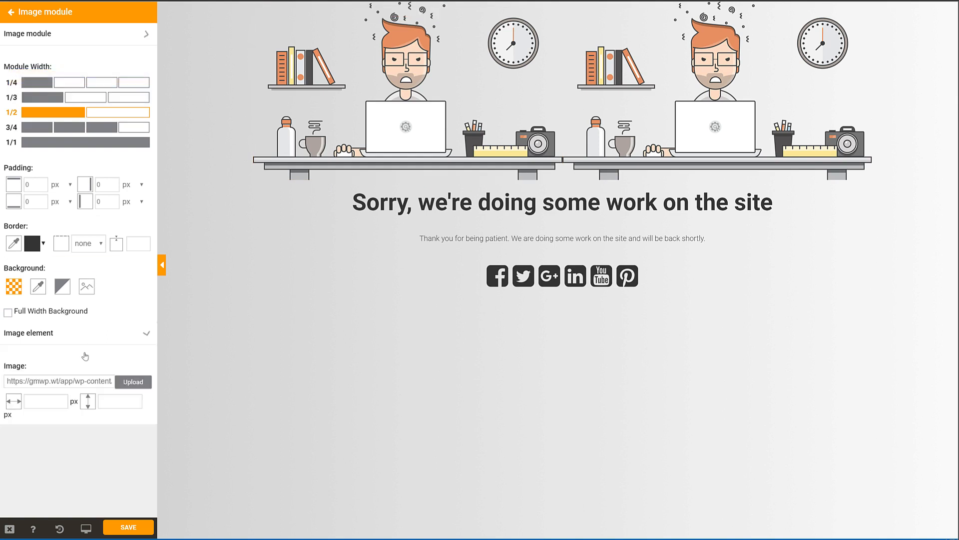
click(130, 103)
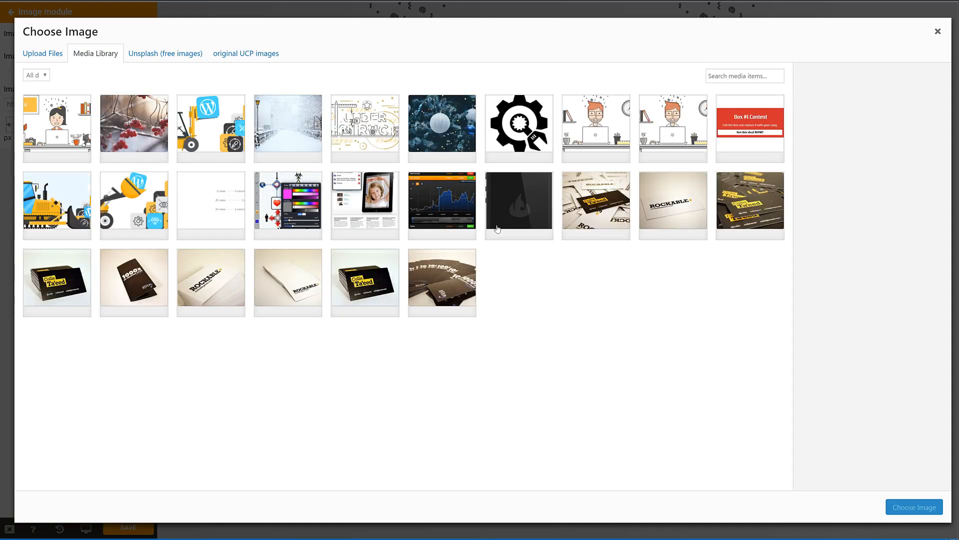
click(139, 52)
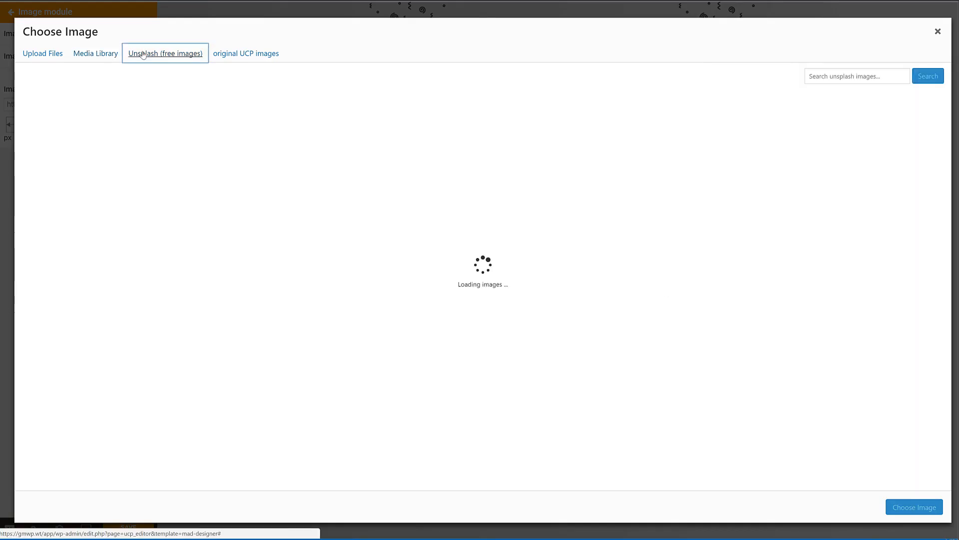
click(831, 76)
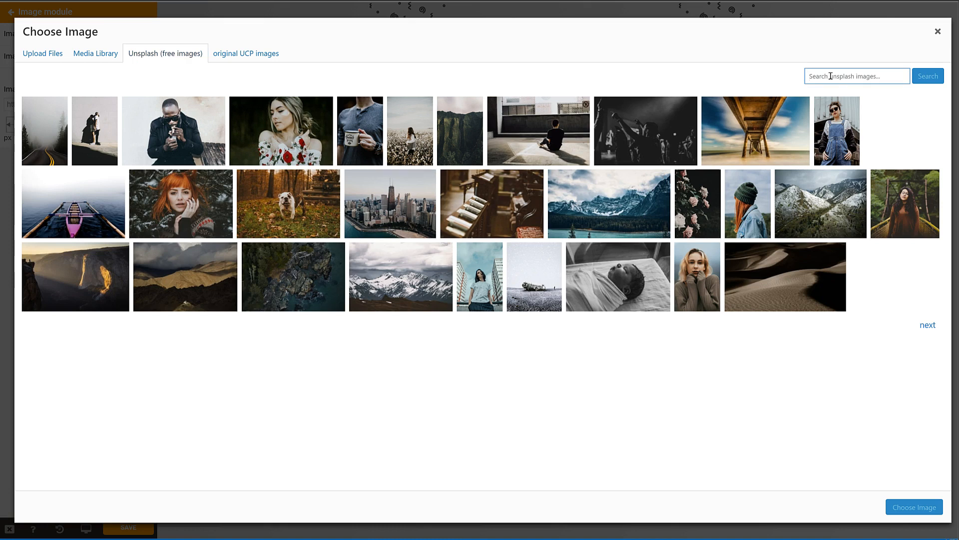
text(winter)
click(929, 79)
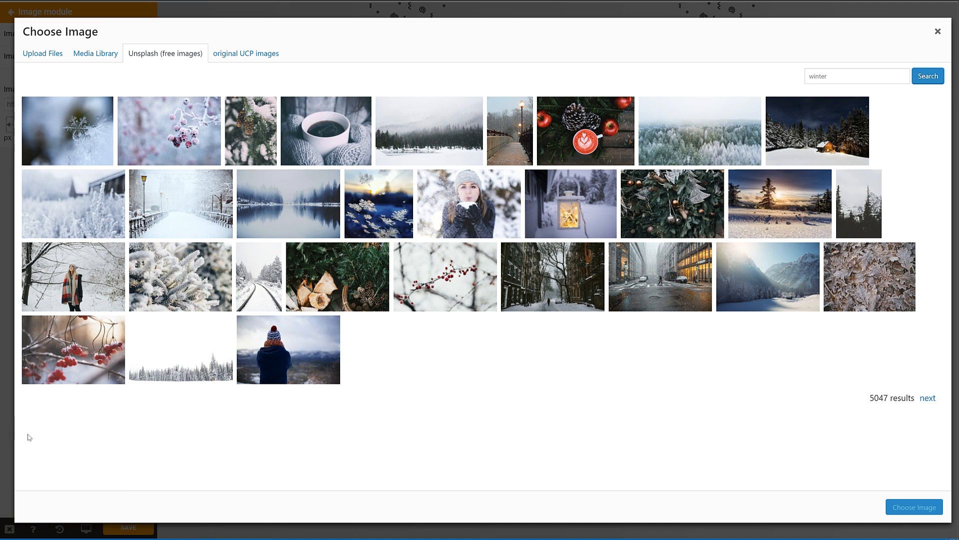
click(84, 283)
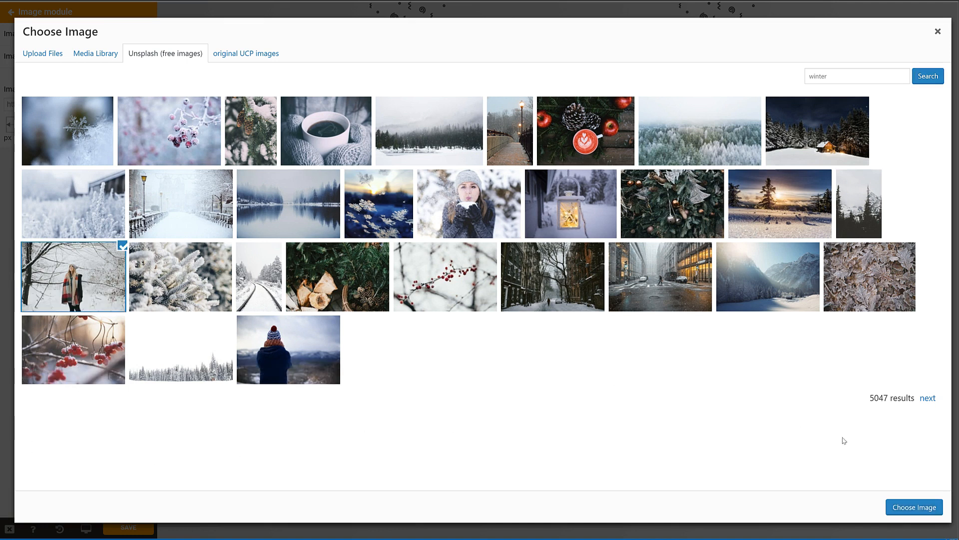
click(911, 509)
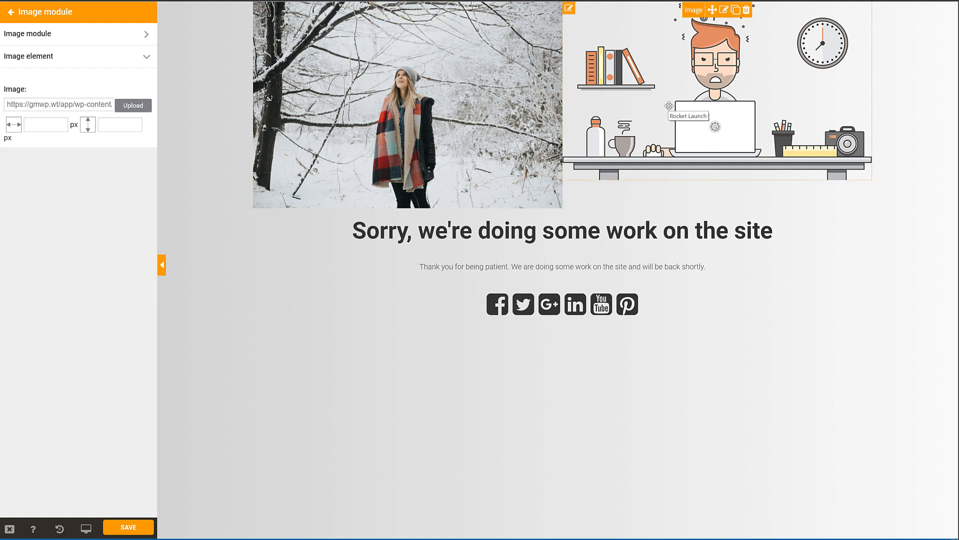
- Replace the second illustration with the Unsplash winter photo of the woman blowing snow from her hands
click(724, 12)
click(67, 336)
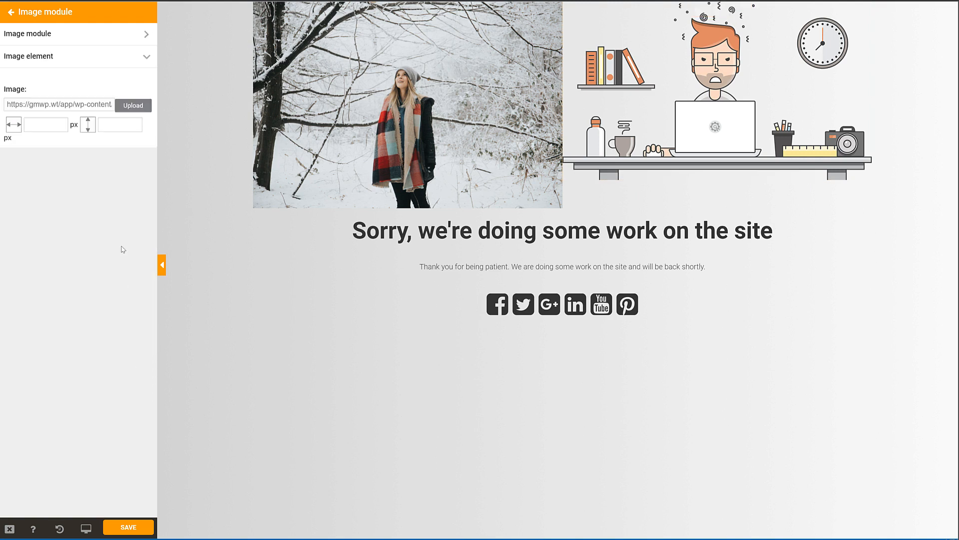
click(129, 103)
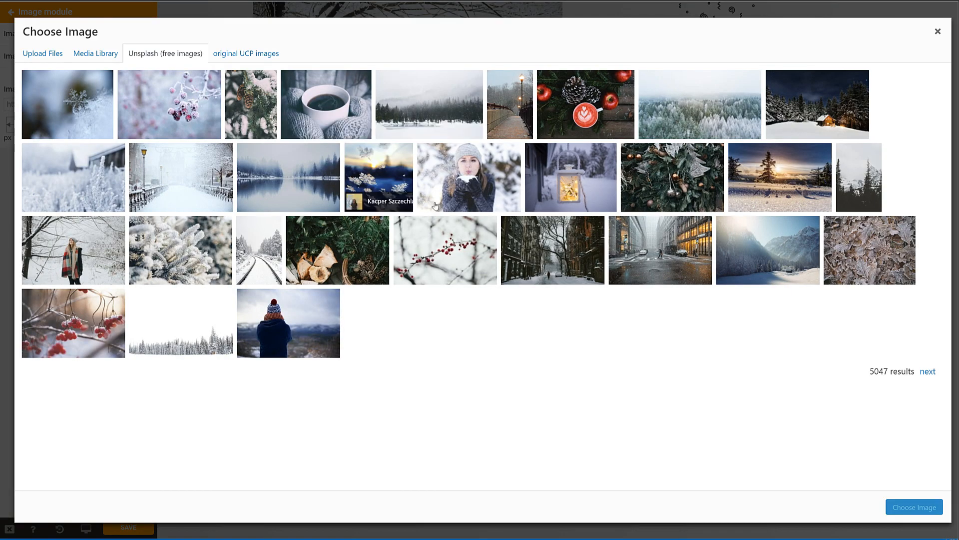
click(463, 179)
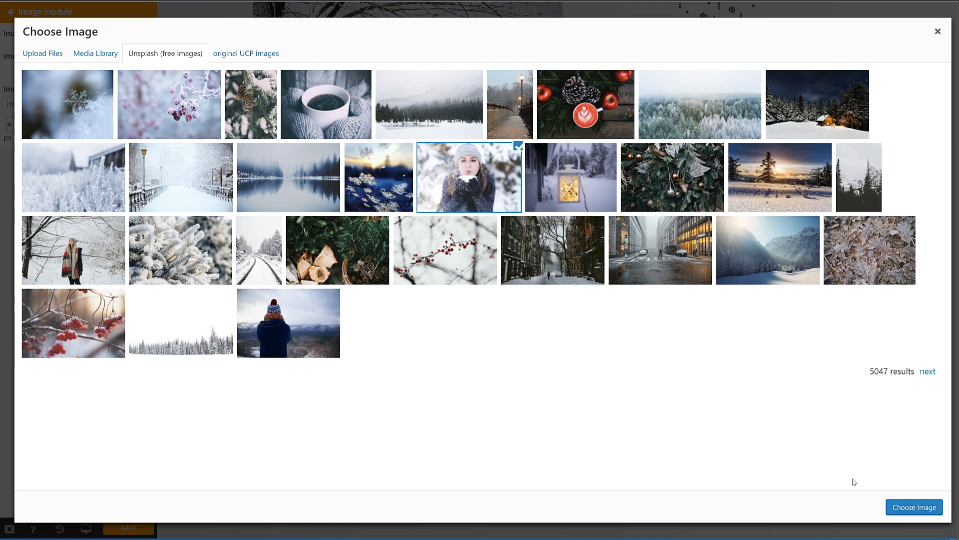
click(914, 507)
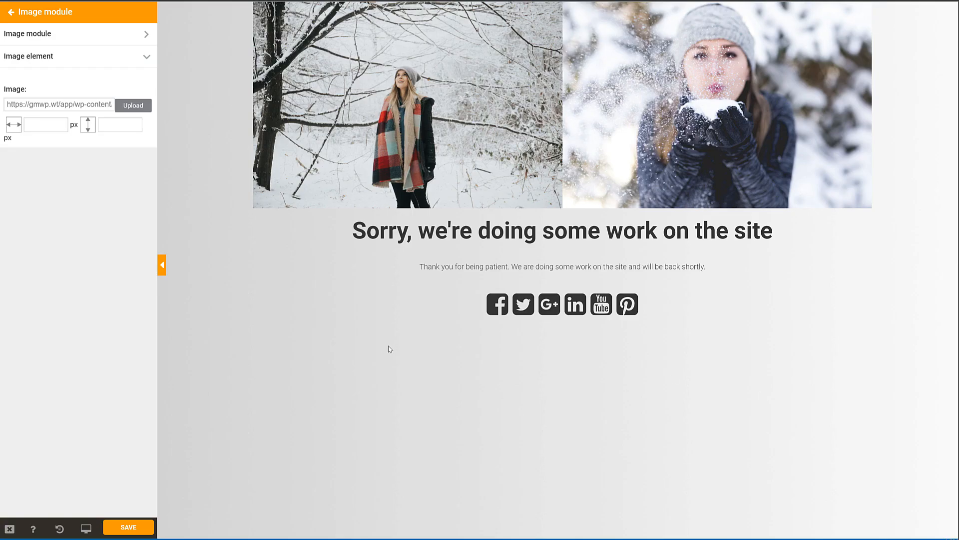
- Switch the page background to an animated one and choose the snow effect
click(45, 12)
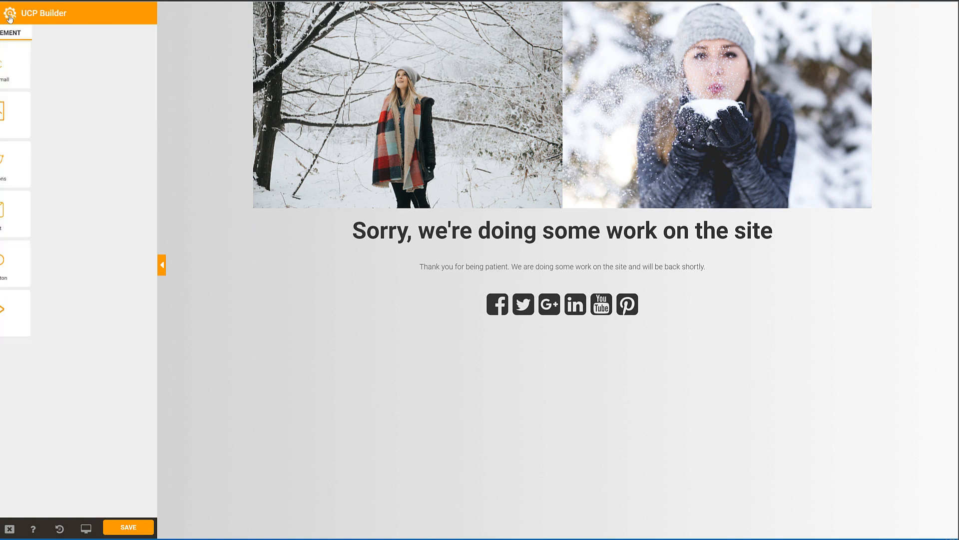
click(23, 33)
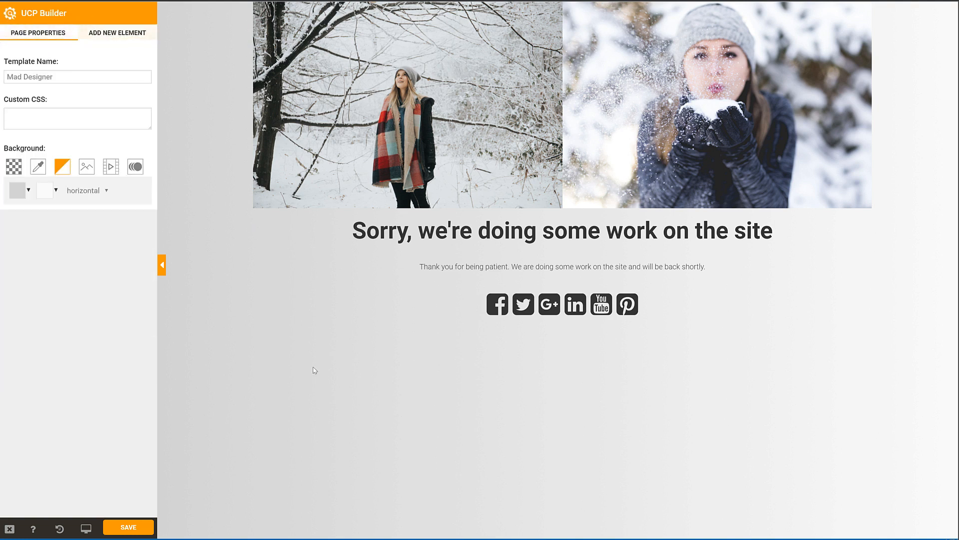
click(135, 167)
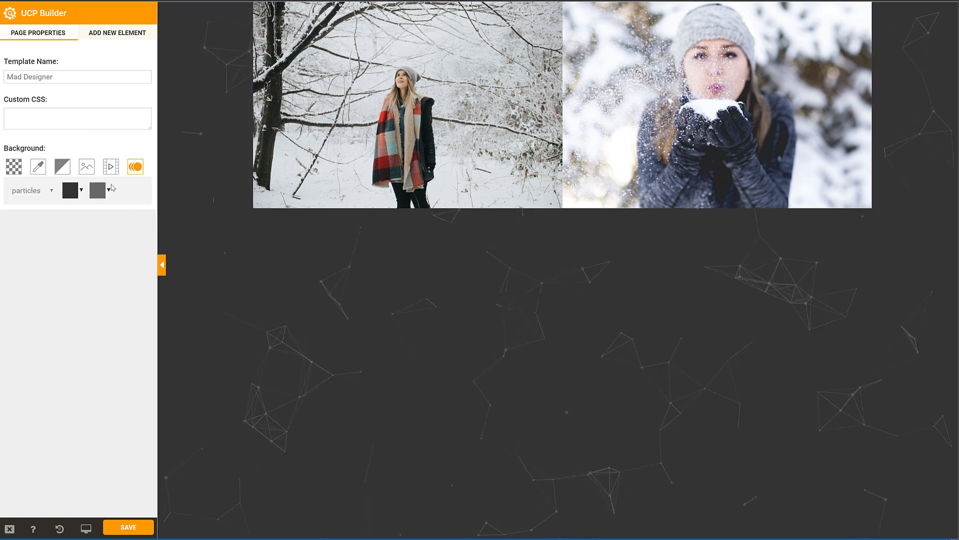
click(13, 192)
click(26, 230)
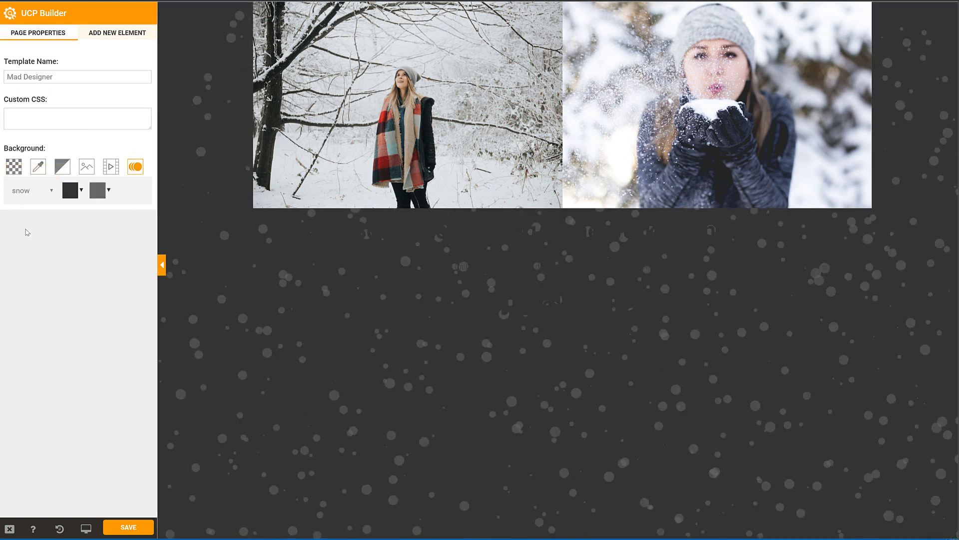
- Set the snow animation's background color to white and its snowflake color to light pink
click(70, 190)
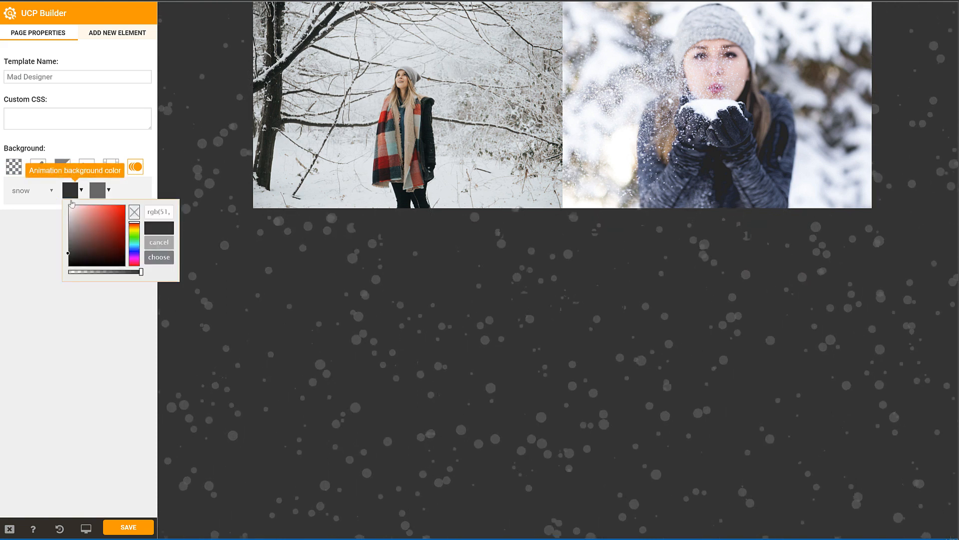
drag(88, 235, 69, 205)
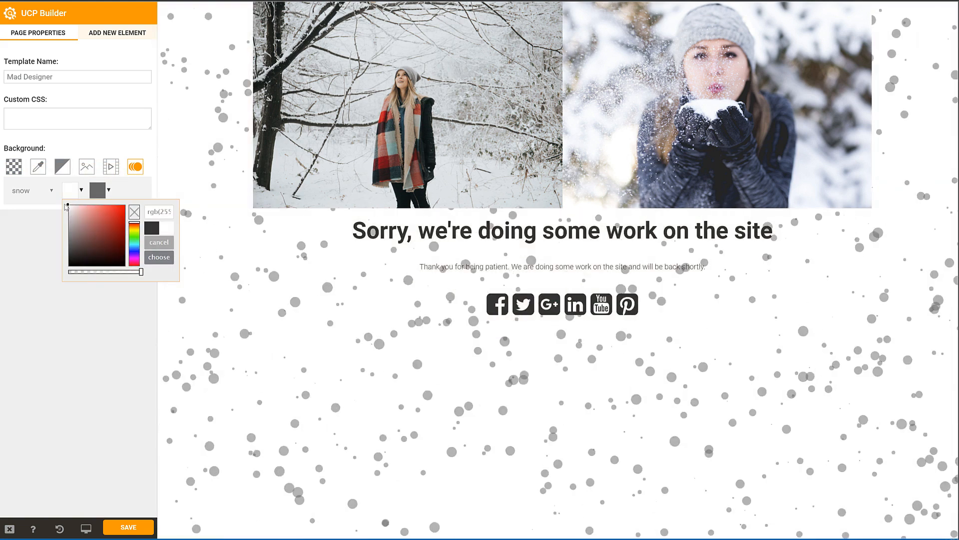
click(99, 190)
click(100, 214)
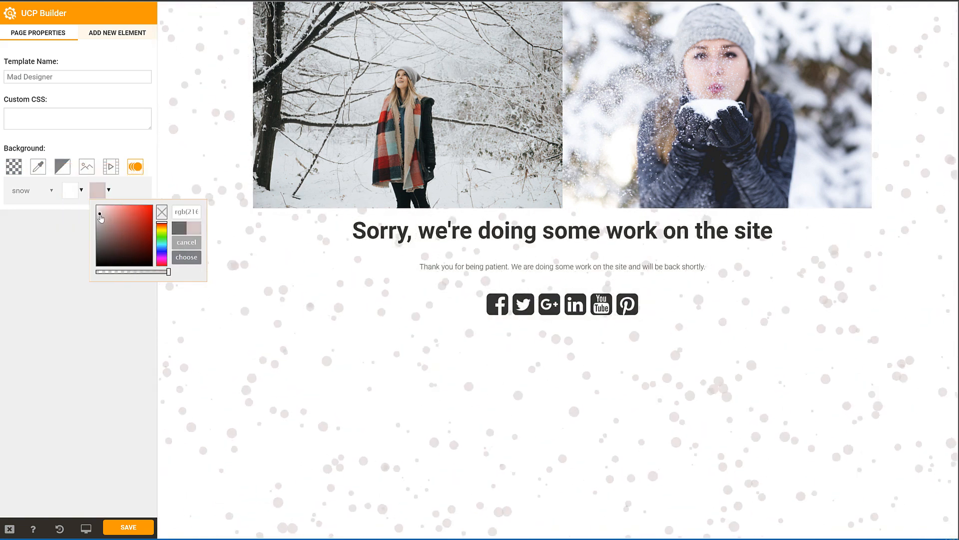
click(107, 211)
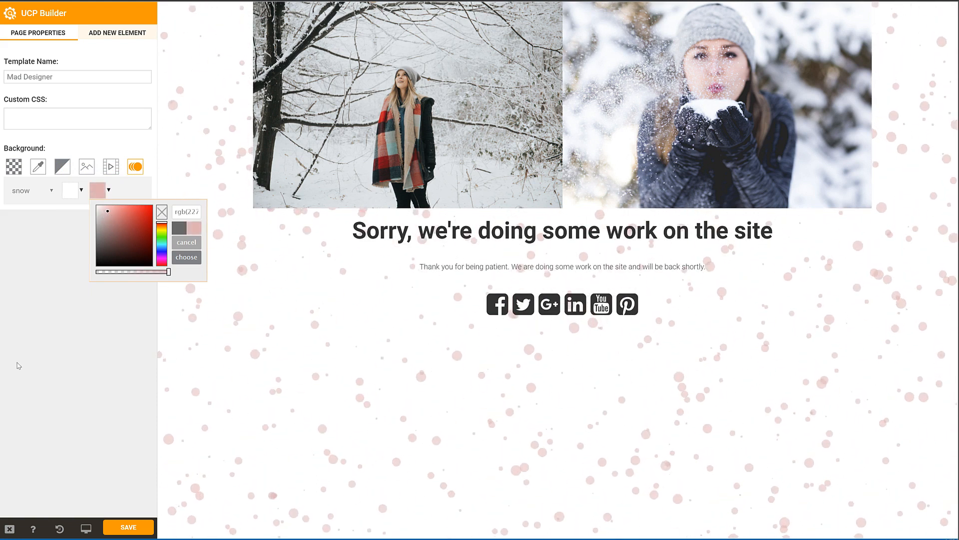
click(90, 392)
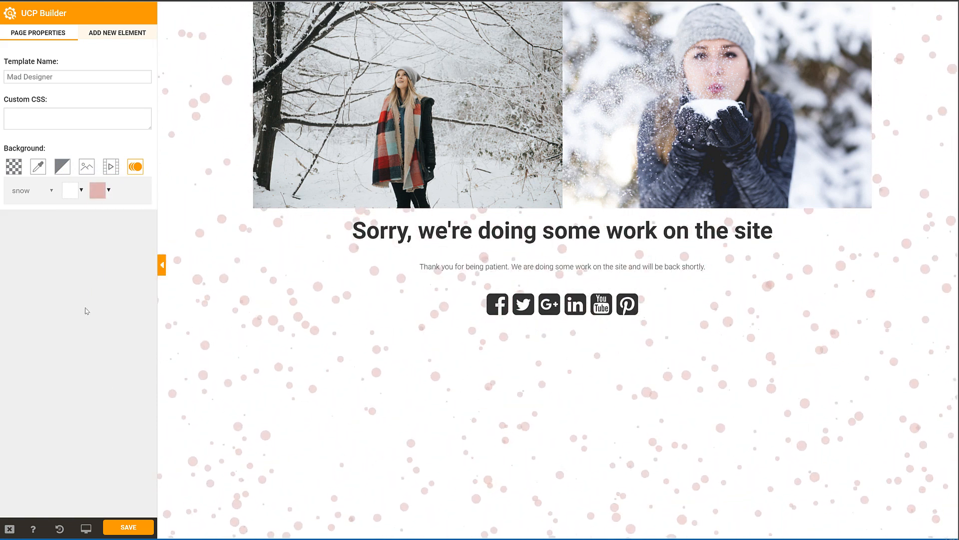
- Remove the page's animated snow background and switch to a YouTube video background
click(15, 167)
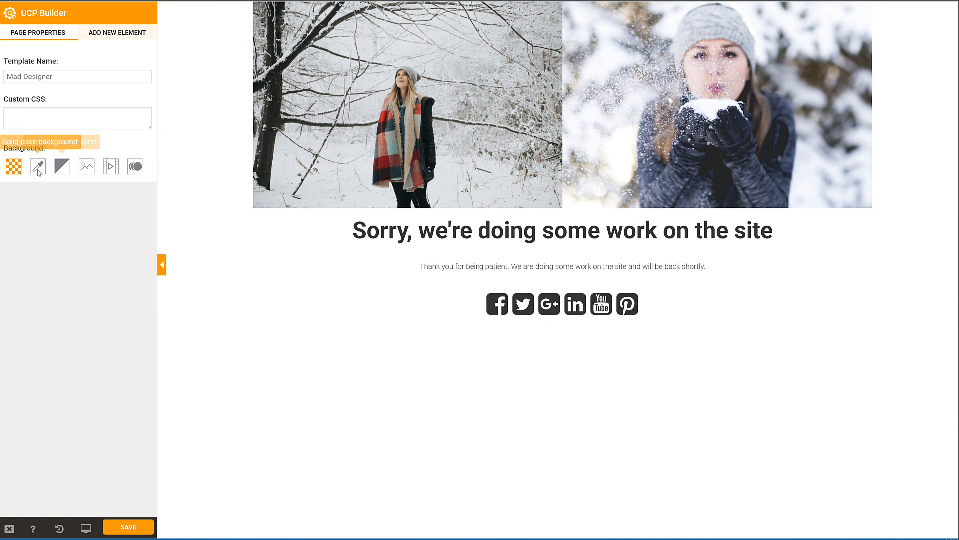
click(111, 167)
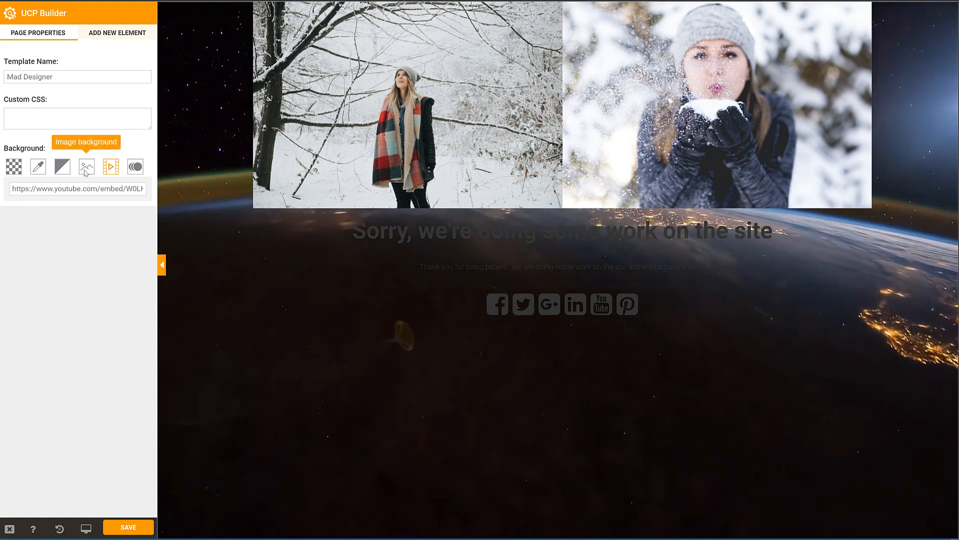
- Replace the video background with a solid-color background and add a countdown timer below the social icons
click(37, 167)
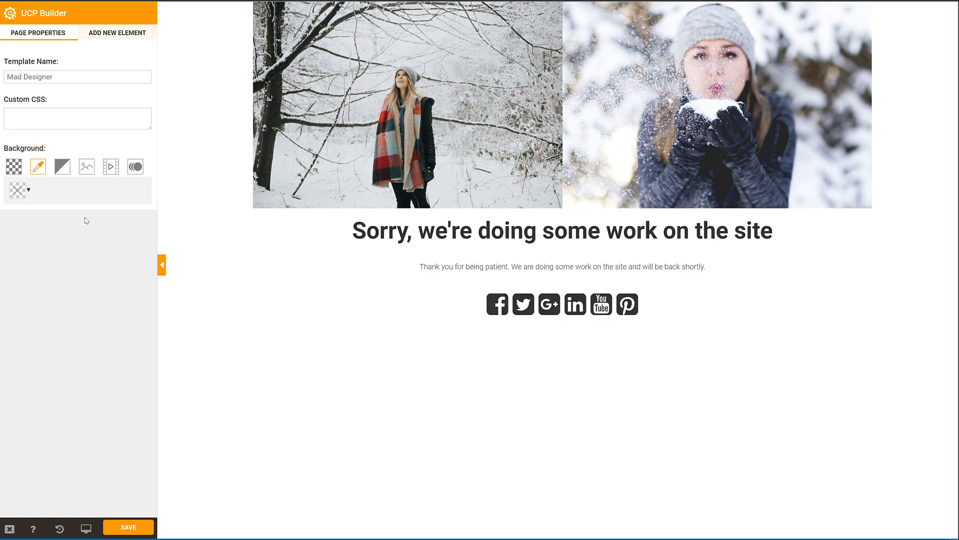
click(102, 34)
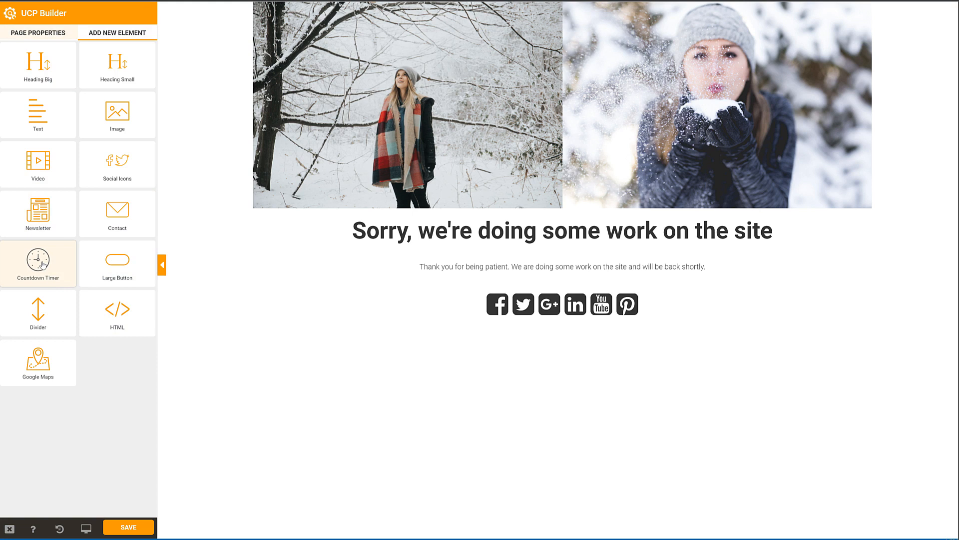
drag(42, 264, 465, 316)
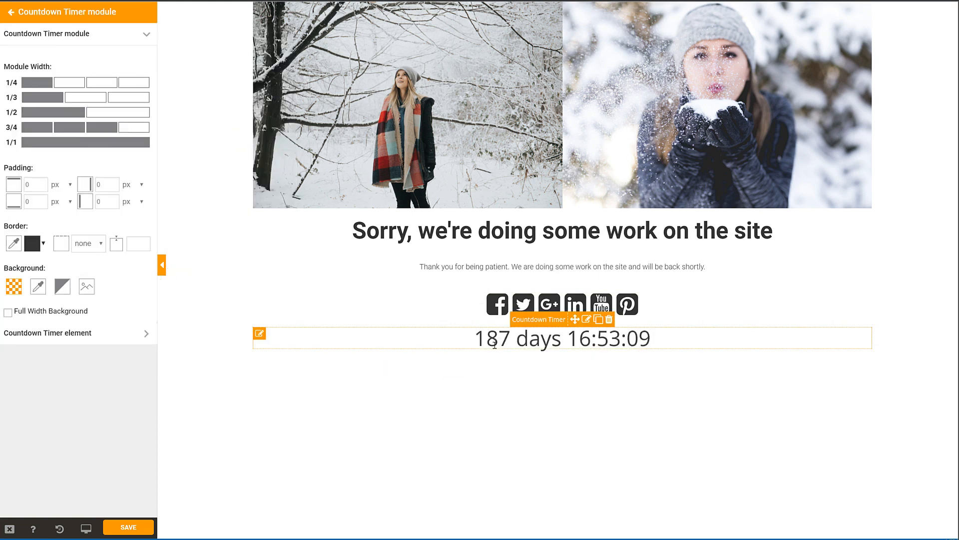
- Set the countdown timer's text color to red and its font size to 62px, and align it left
click(85, 333)
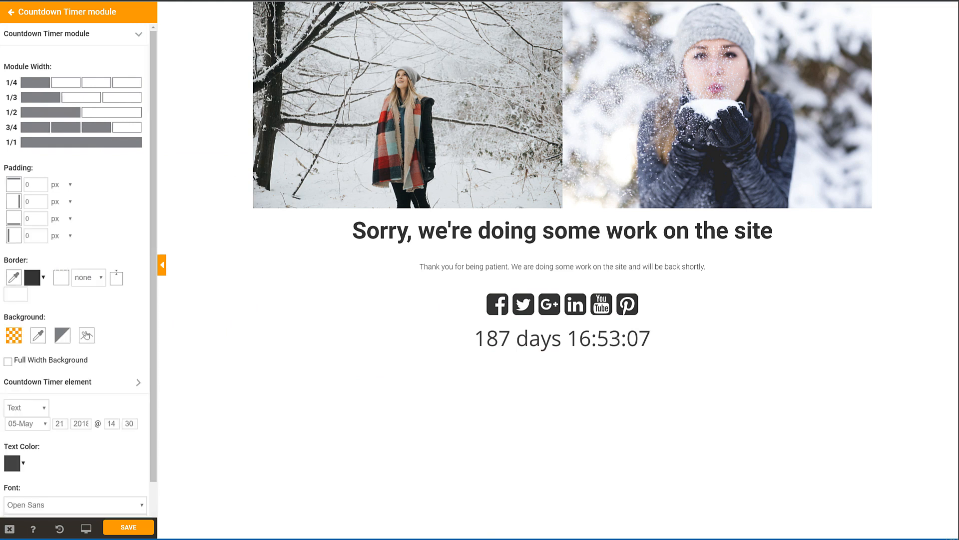
click(13, 138)
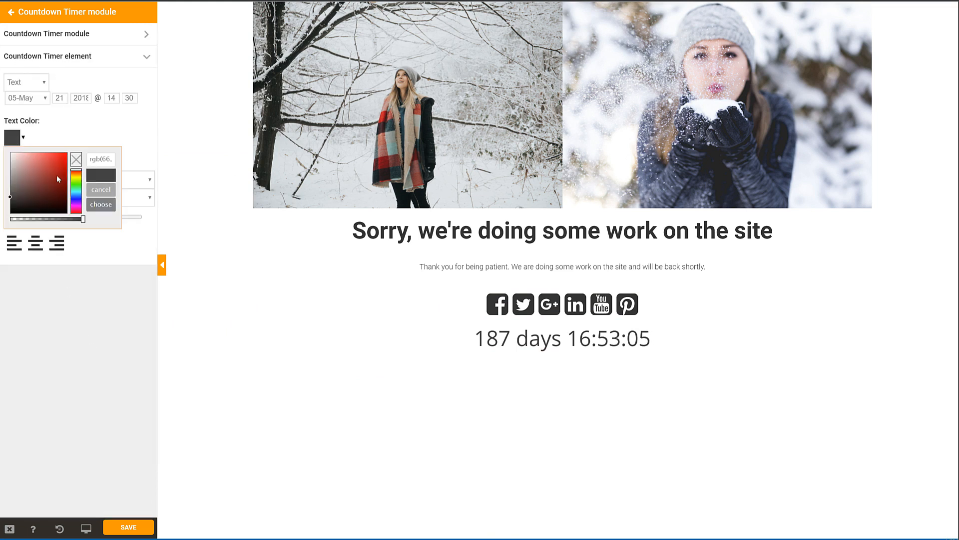
click(59, 166)
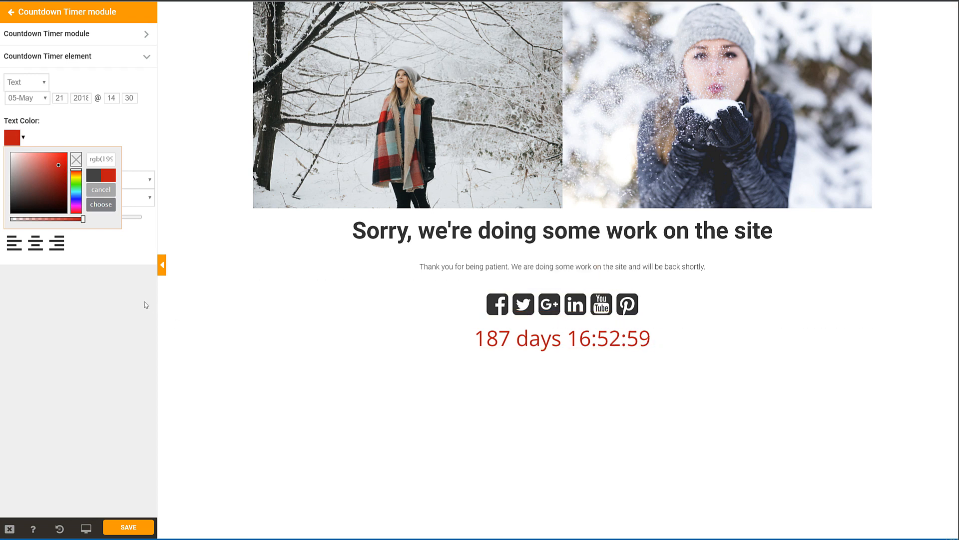
click(108, 302)
drag(79, 218, 115, 219)
click(12, 250)
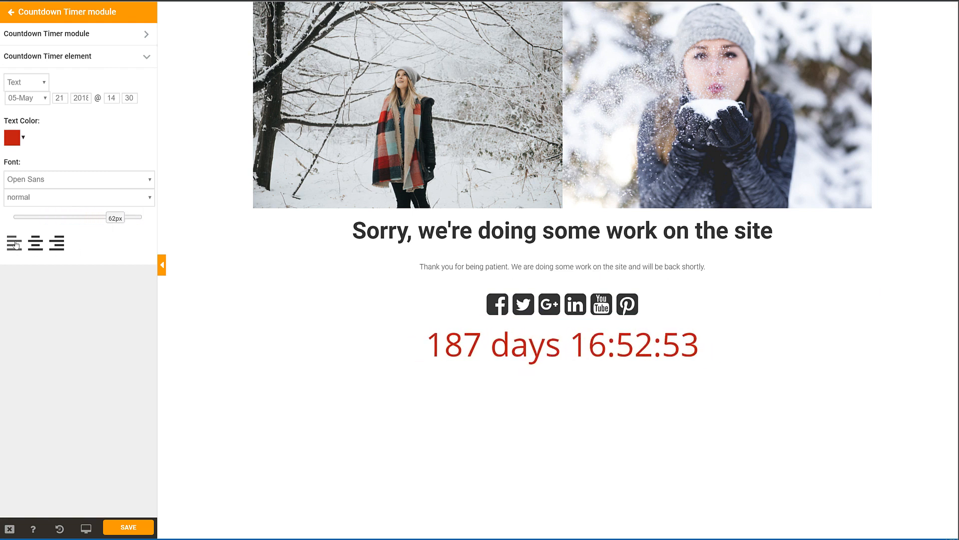
- Preview the page at phone, tablet and full desktop widths, and return to the list of elements
click(86, 528)
click(40, 505)
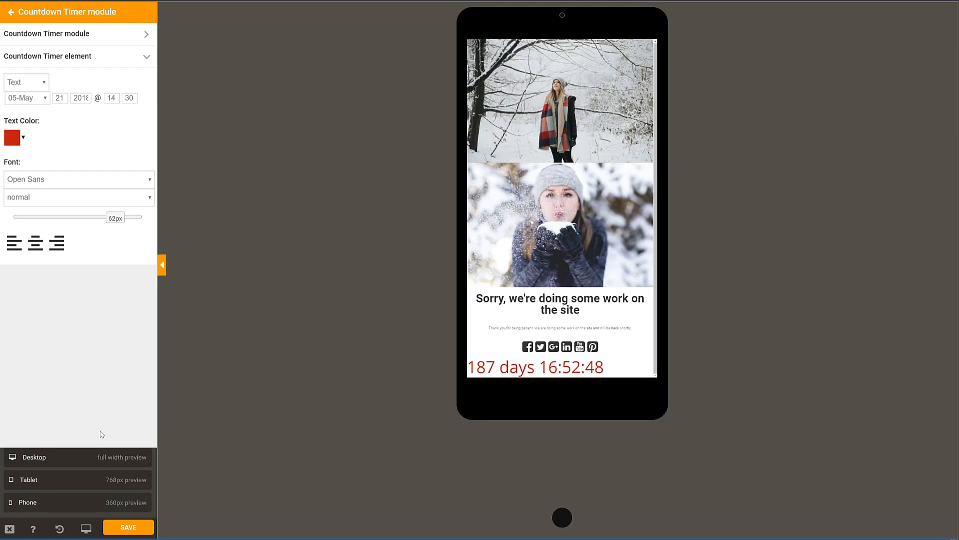
click(35, 483)
click(52, 460)
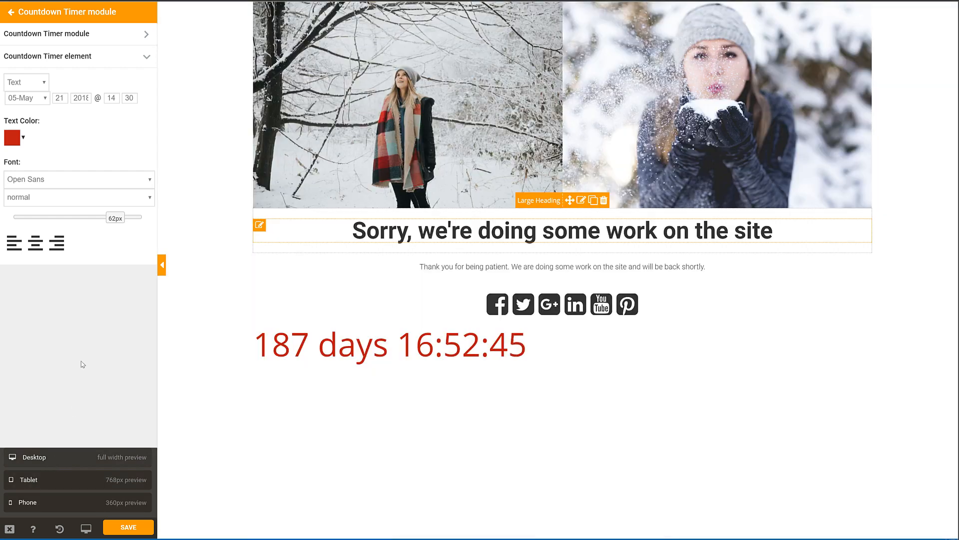
click(10, 13)
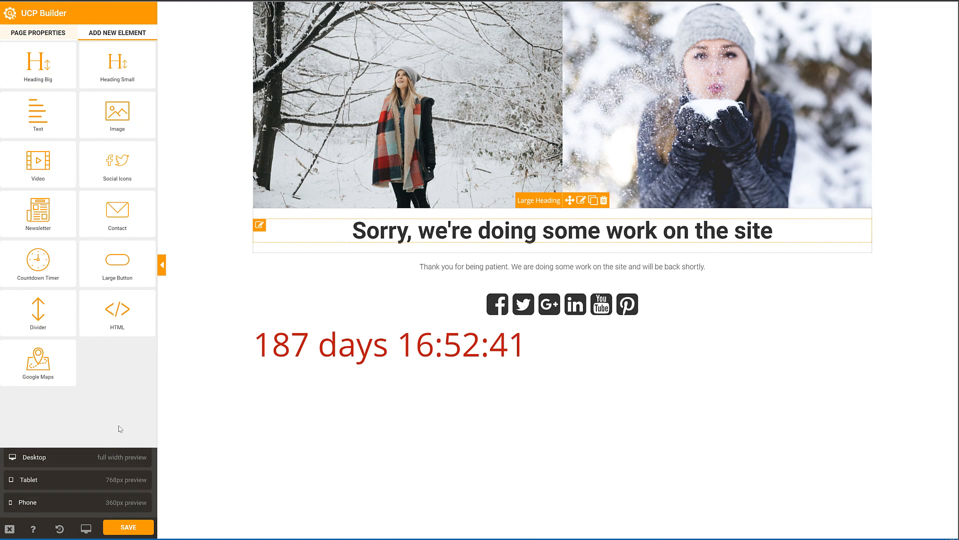
click(87, 529)
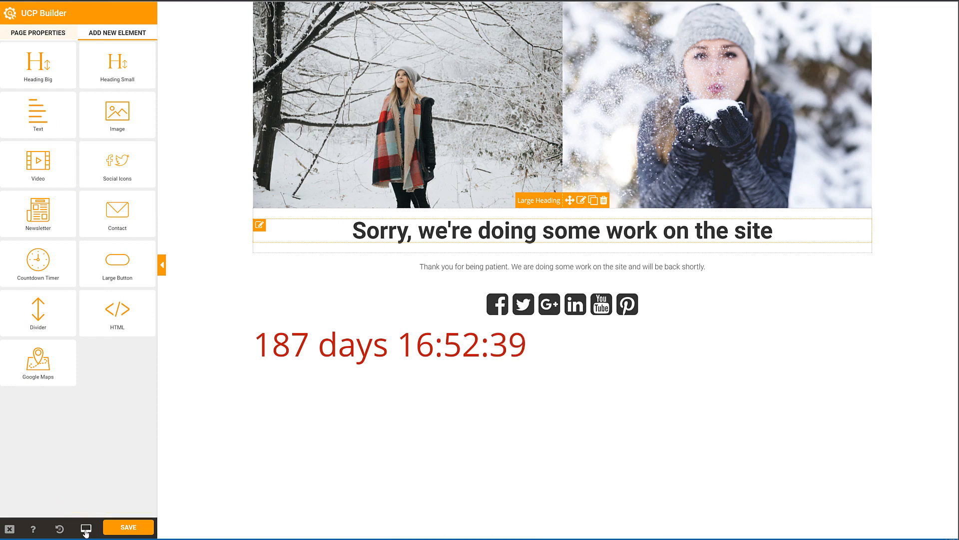
- Look over the save options, view the page with the builder sidebar collapsed, and restore the sidebar
click(112, 528)
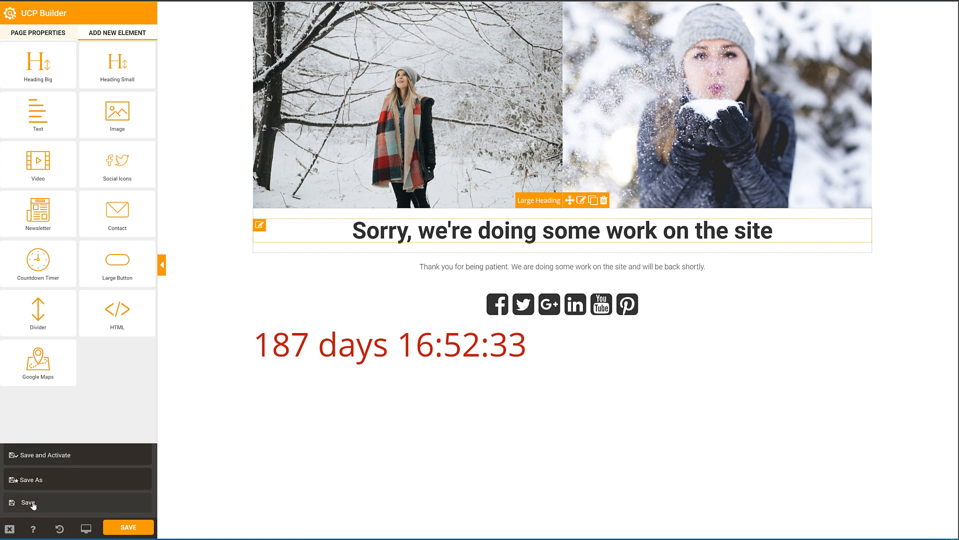
click(162, 265)
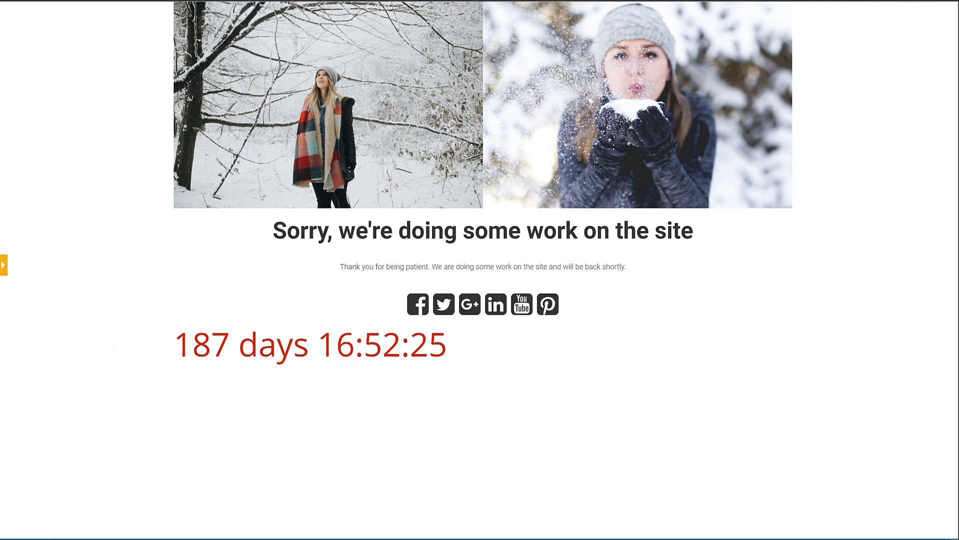
click(3, 266)
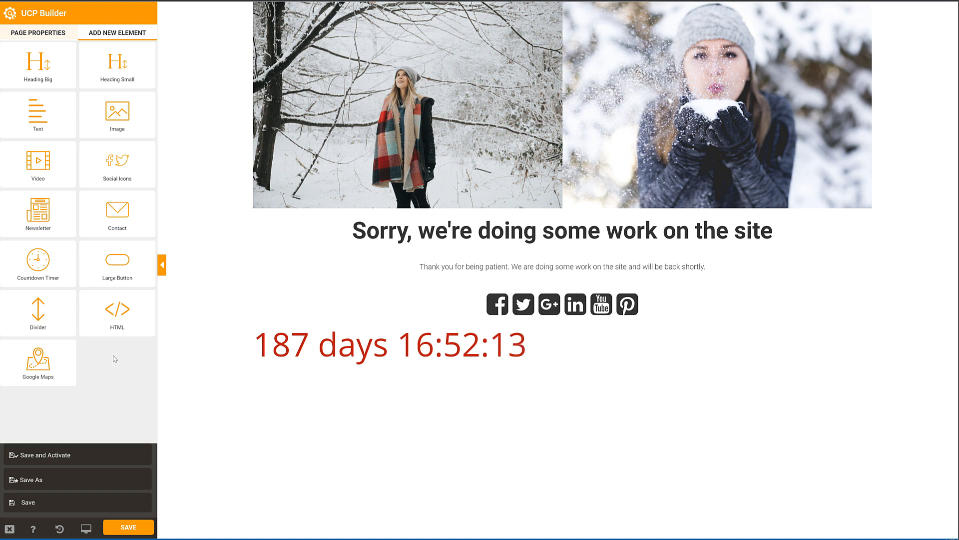
- Save the Mad Designer page and close the editor, staying on the page when asked about leaving with unsaved changes
click(10, 529)
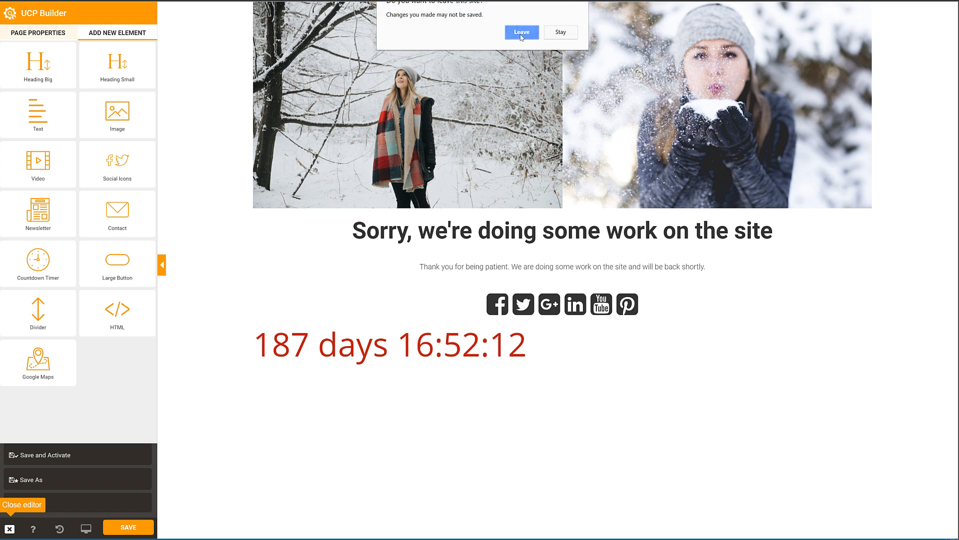
click(564, 32)
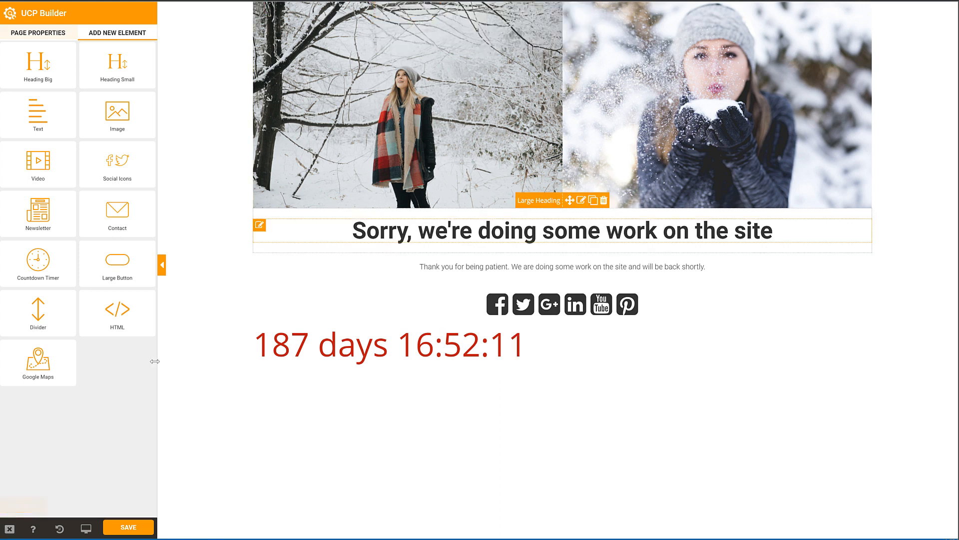
click(114, 529)
click(23, 505)
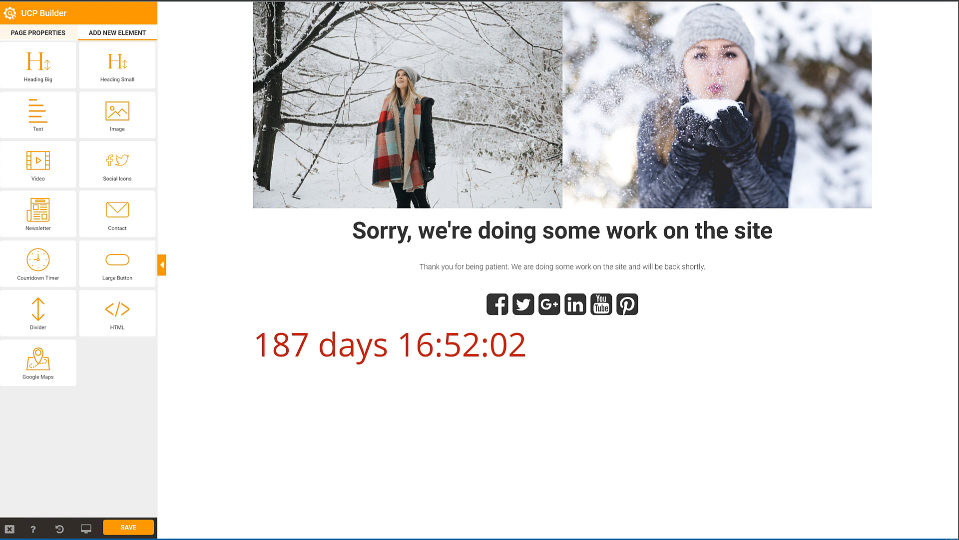
click(9, 528)
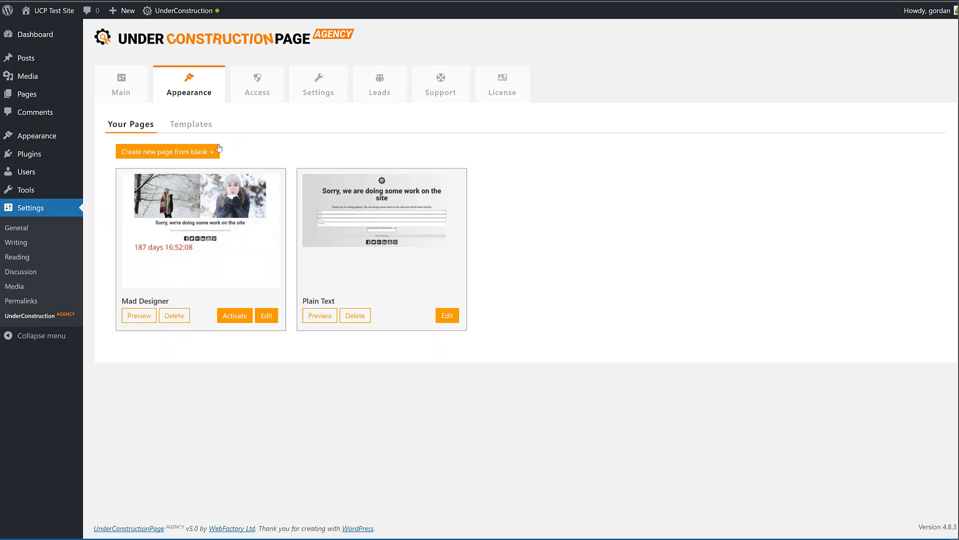
- Install the Things Went Dark template from the template collection
click(191, 124)
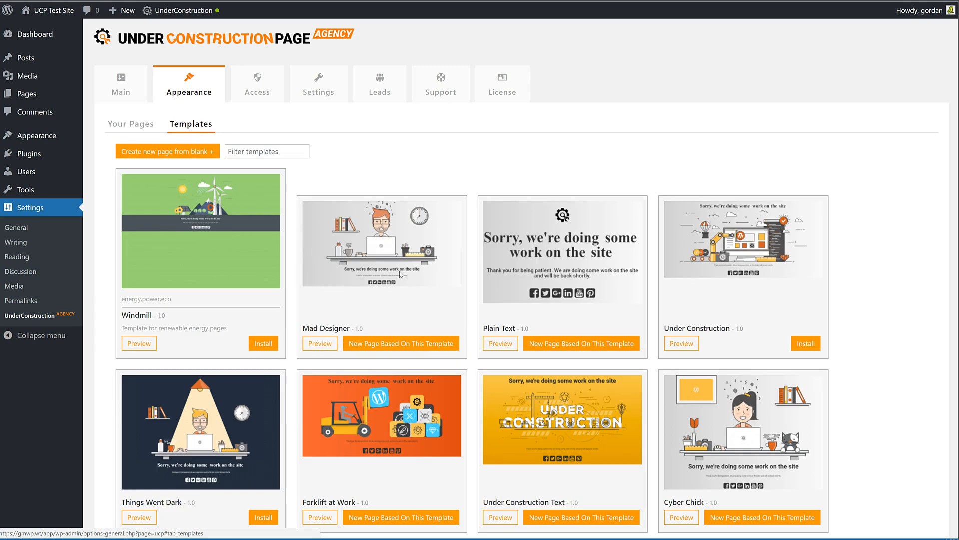
scroll(399, 274, down, 2)
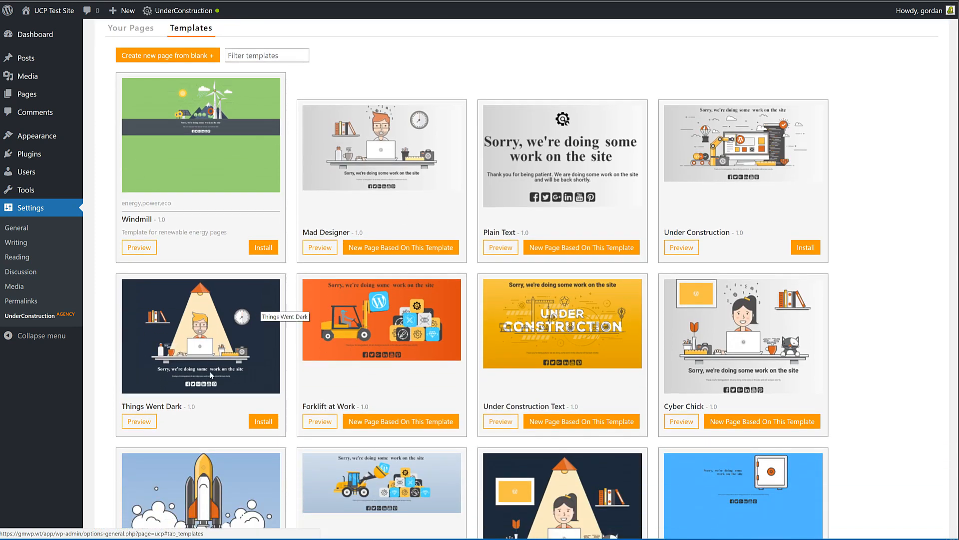
click(264, 422)
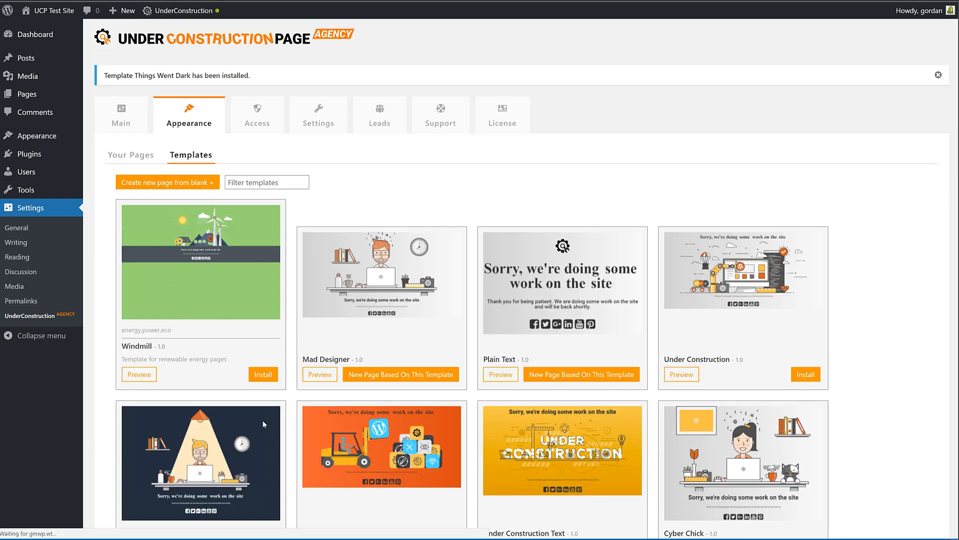
- Create a new page based on the Things Went Dark template
scroll(258, 390, down, 4)
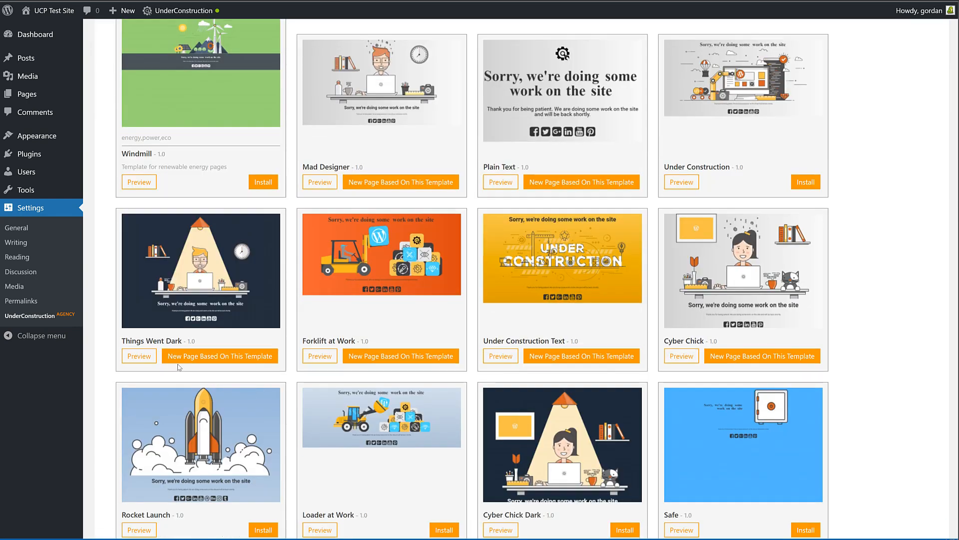
scroll(263, 363, up, 4)
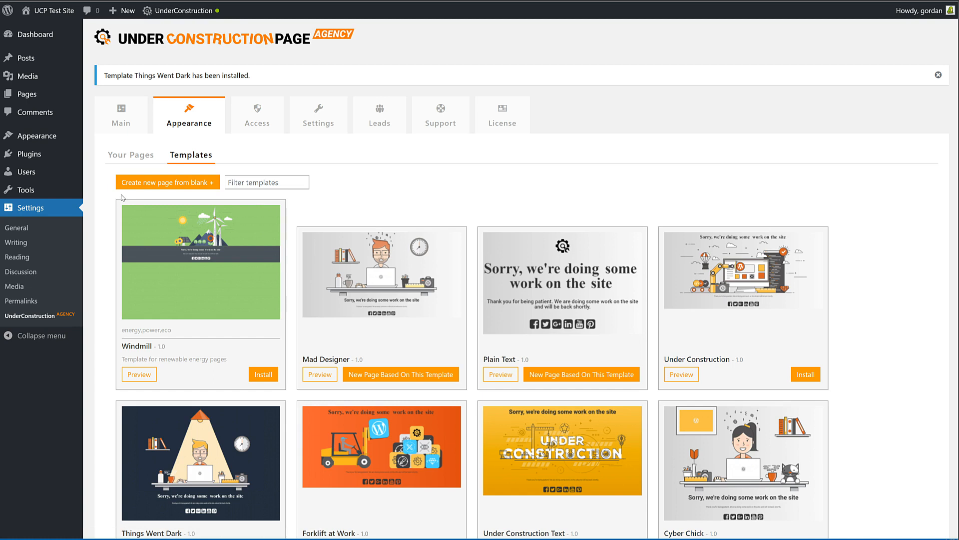
scroll(106, 261, down, 4)
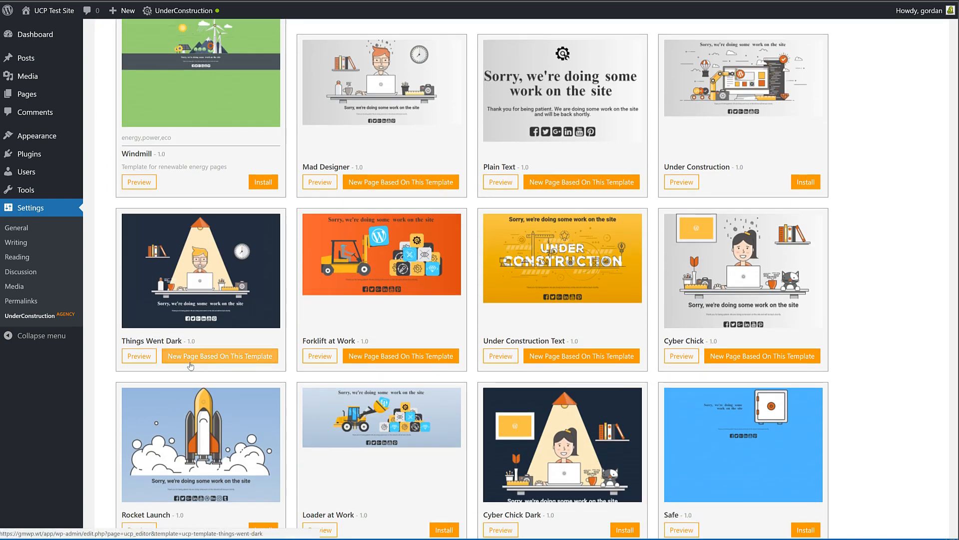
click(218, 356)
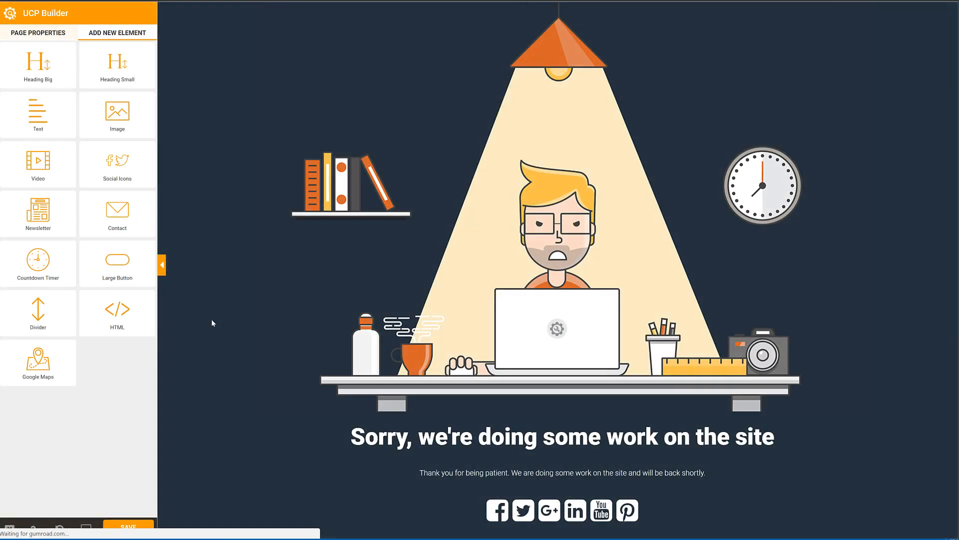
- Set the new page's solid background color to bright blue
click(50, 35)
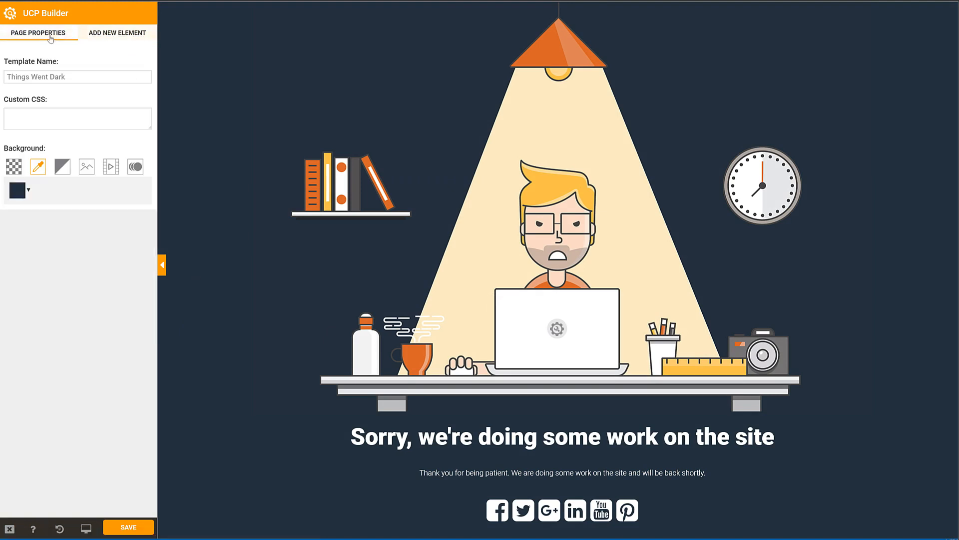
click(17, 190)
click(60, 216)
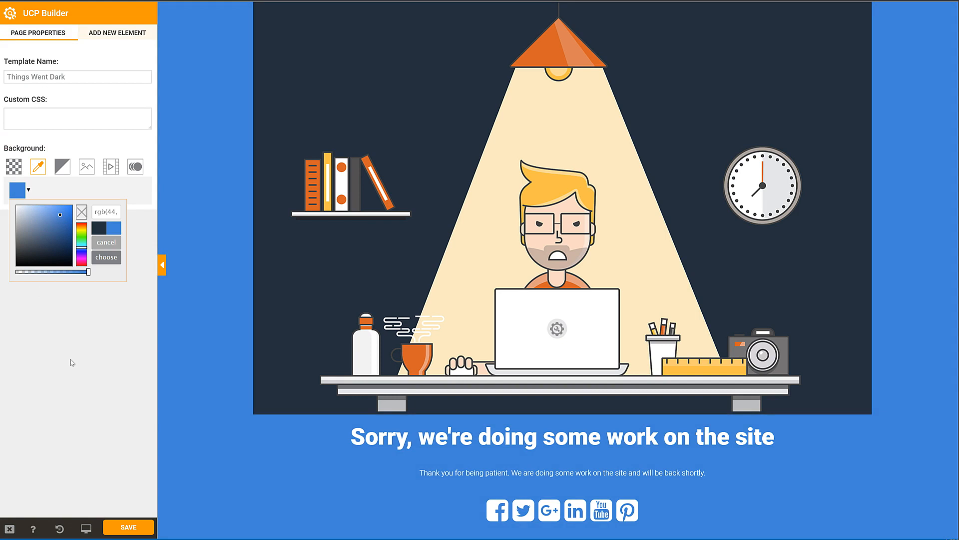
- Save the new page under the name "Things Went Dark #2"
click(114, 527)
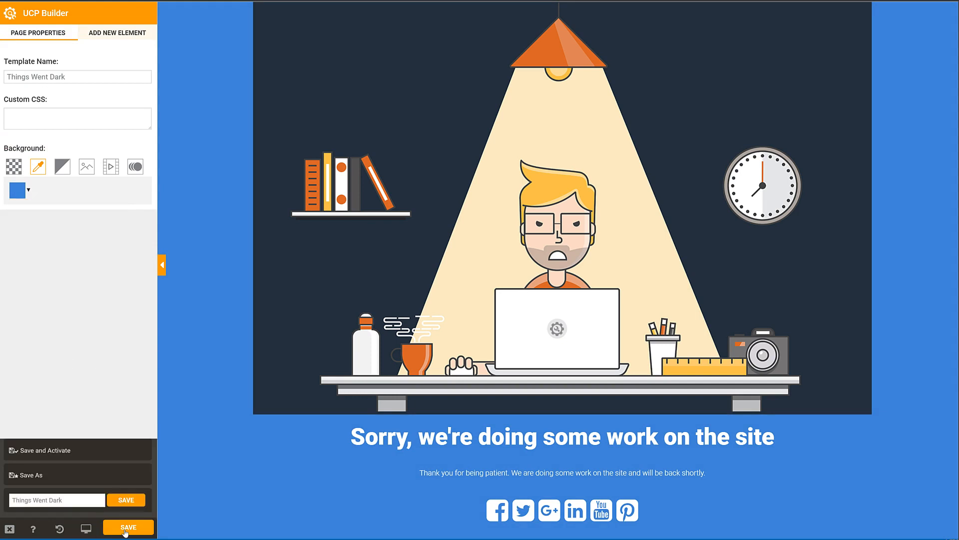
click(79, 500)
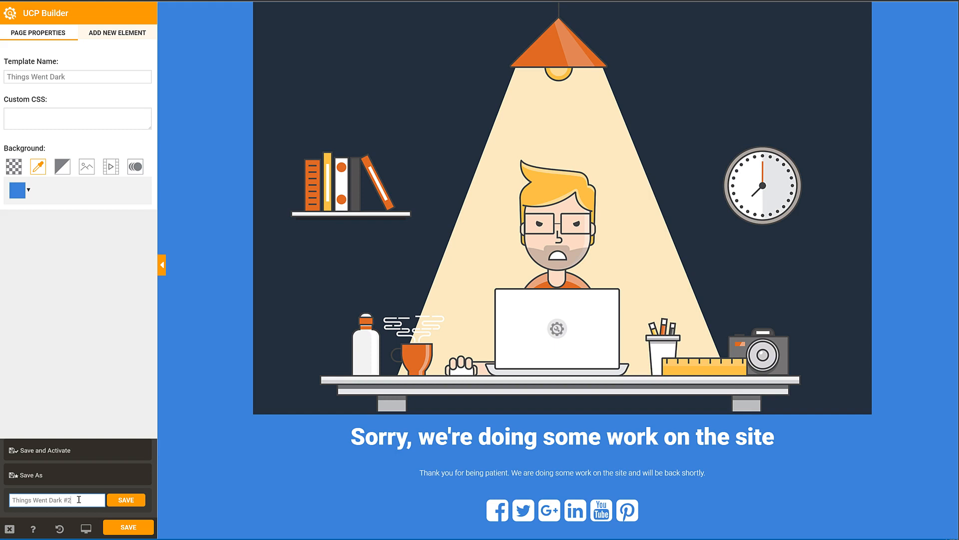
click(128, 501)
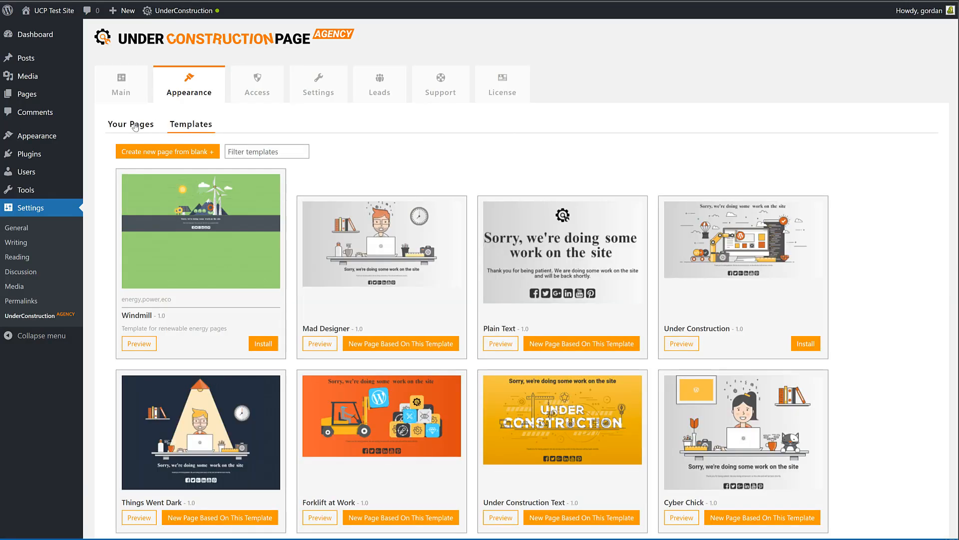
- View the list of your own pages, and examine the Agency lifetime license's price and unlimited-sites feature on the plugin's pricing page
click(135, 127)
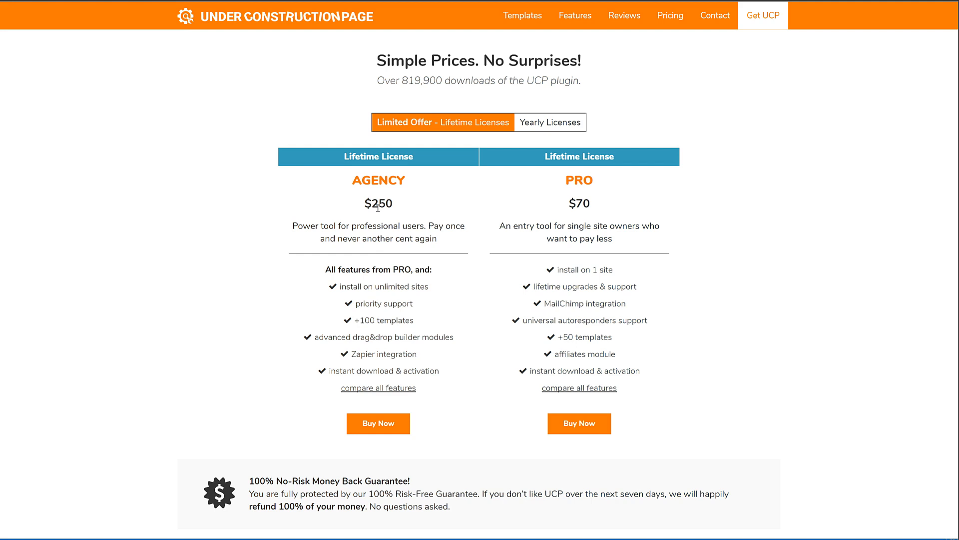
drag(359, 287, 418, 287)
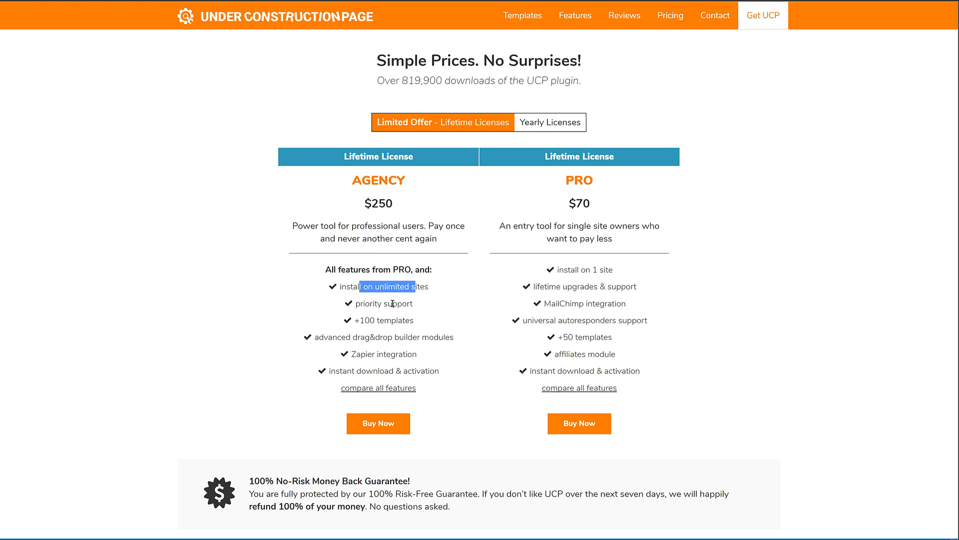
click(372, 218)
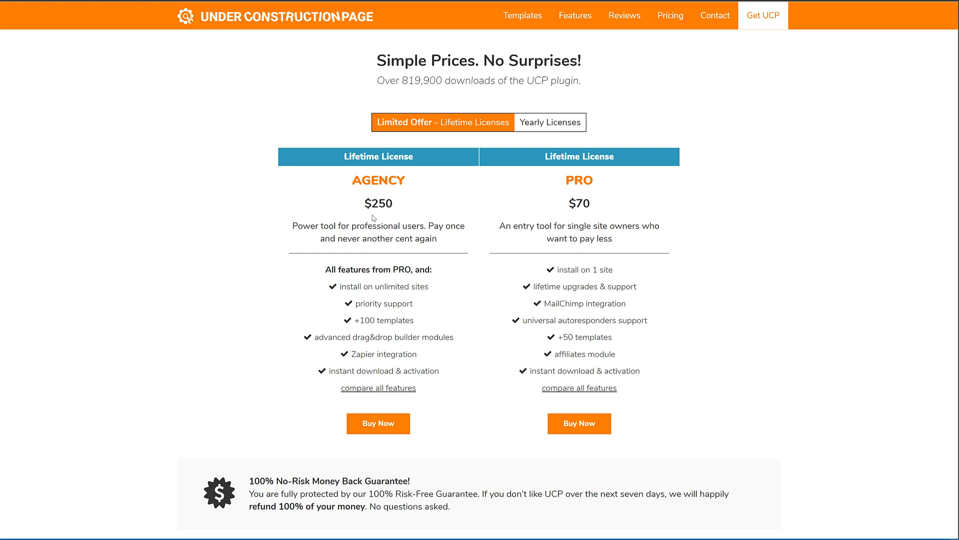